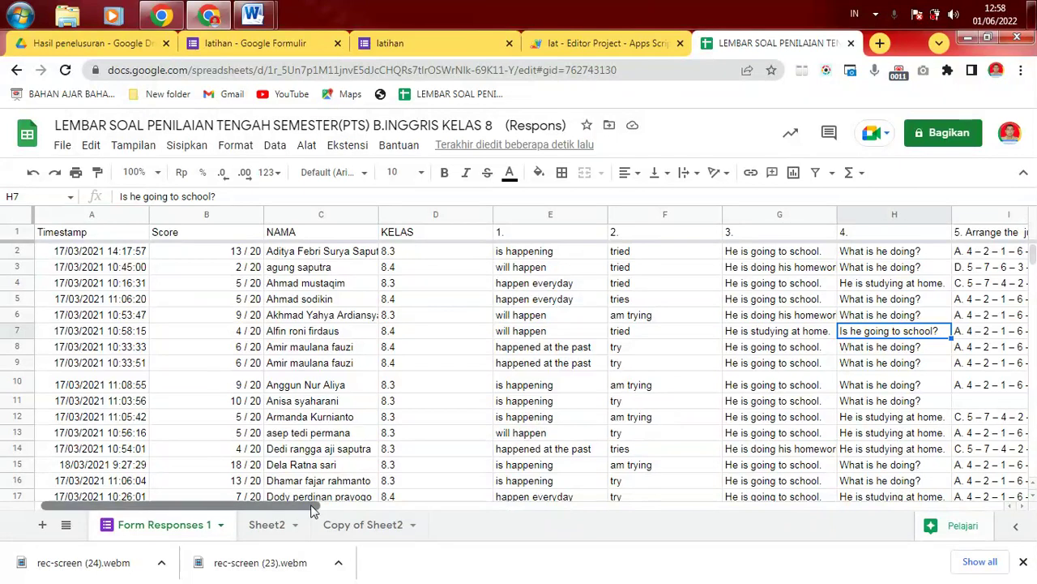
scroll(316, 506, left, 2)
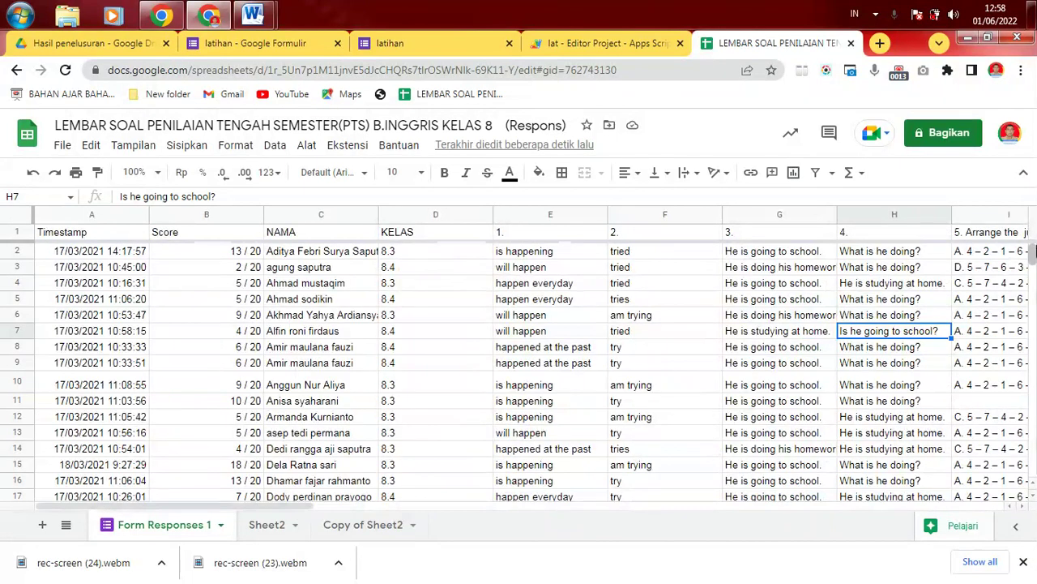
click(276, 148)
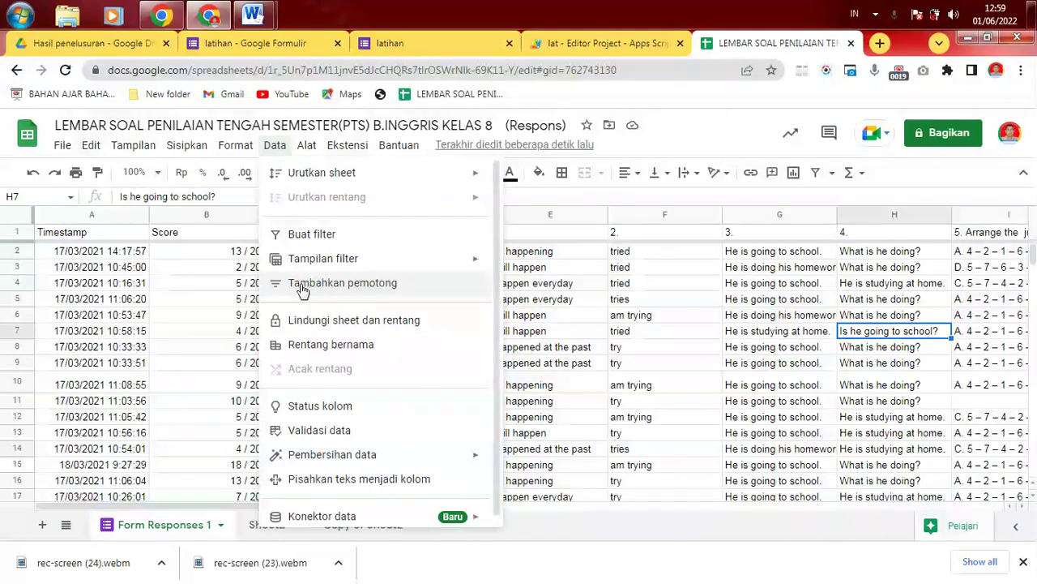
click(680, 271)
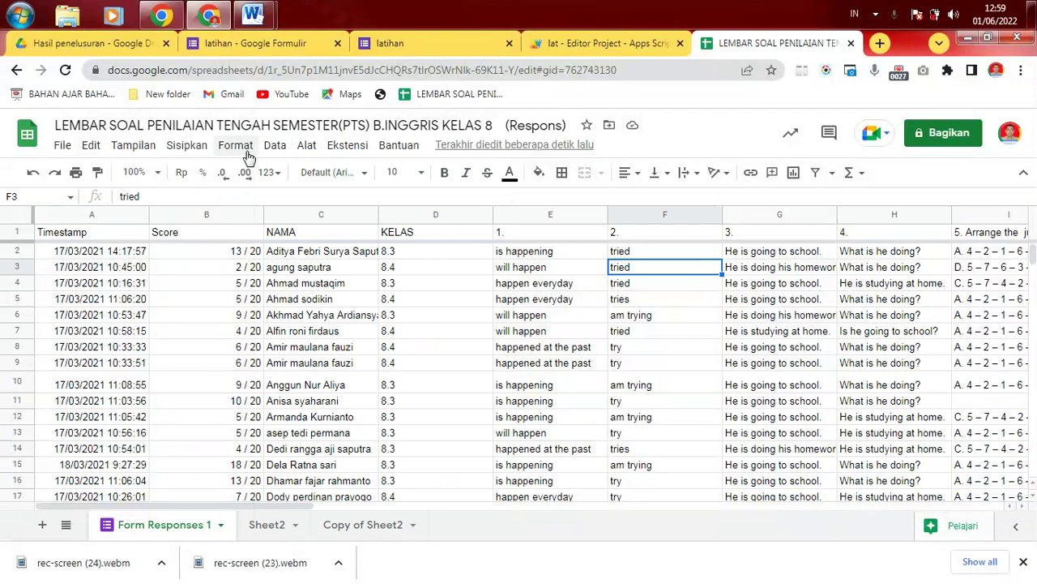
click(275, 146)
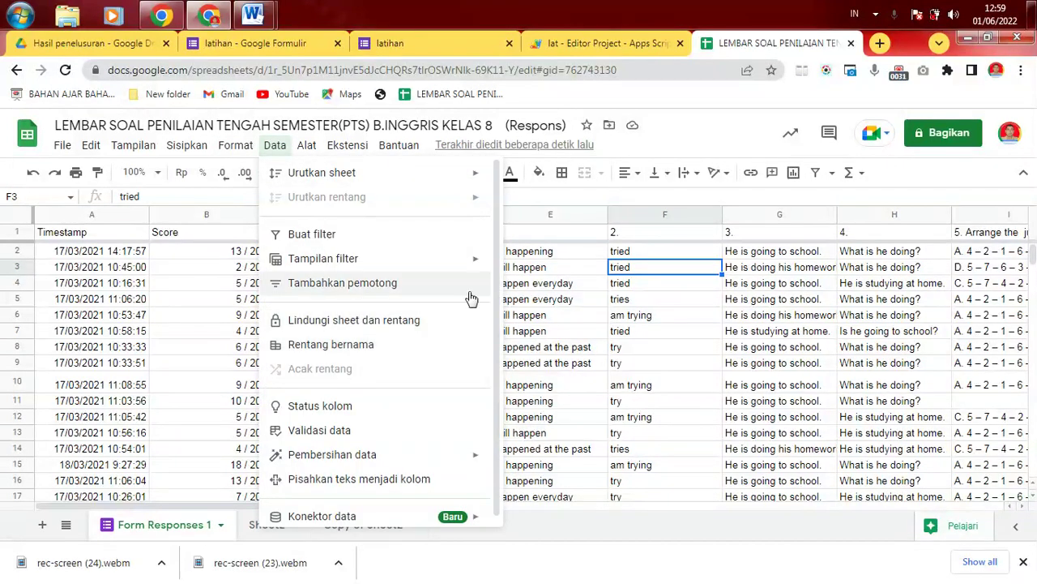
mouse_move(365, 268)
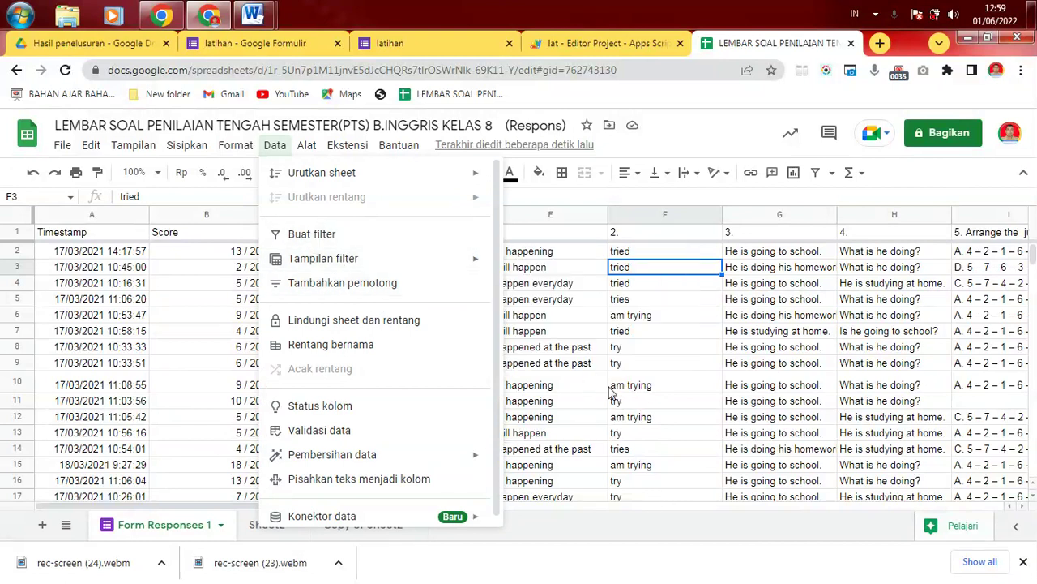
click(695, 370)
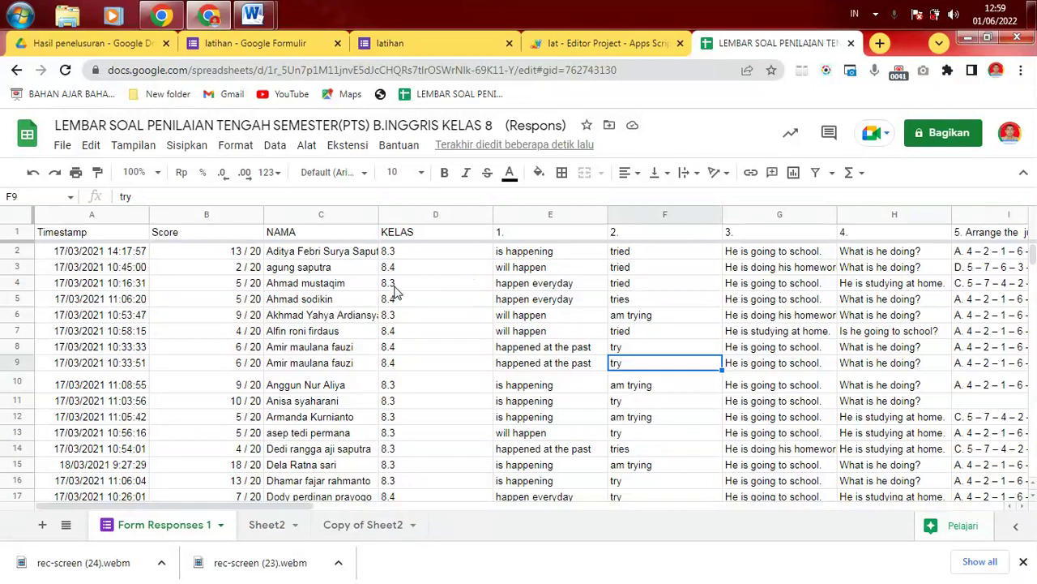
click(275, 146)
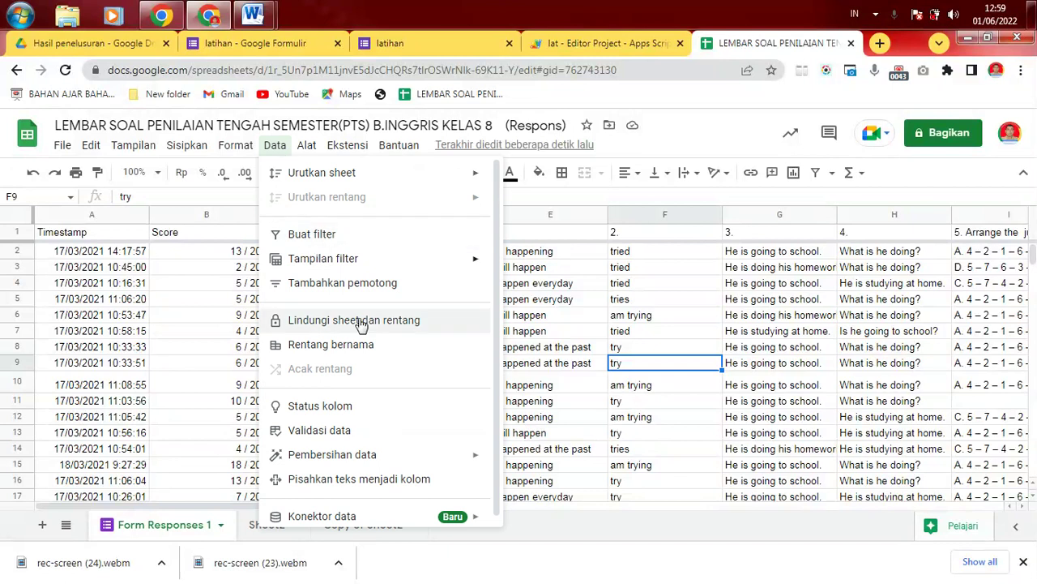
click(692, 299)
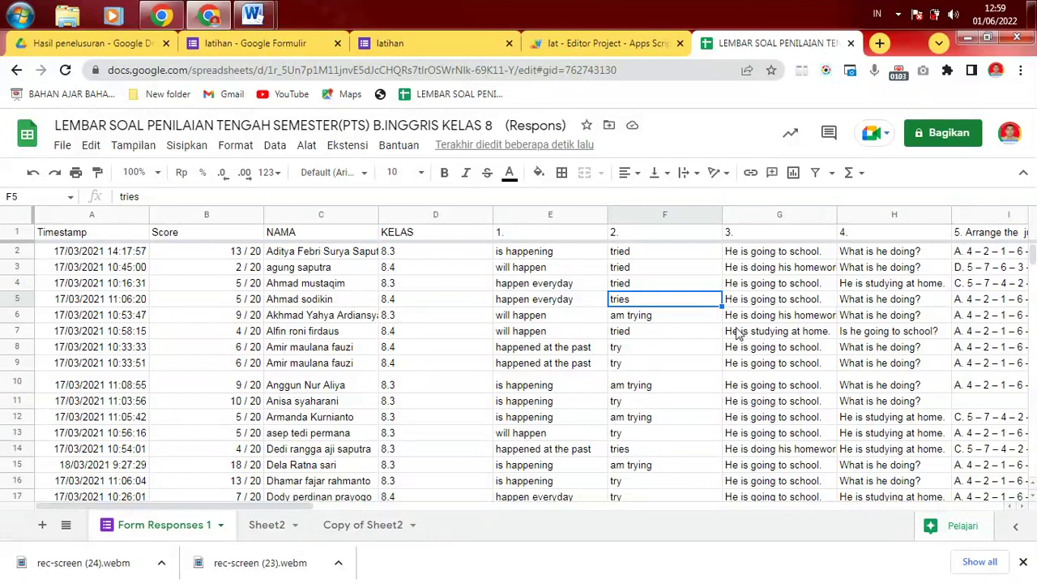
- Add a slicer for the form responses data and place it over columns E and F just below the header row
click(275, 147)
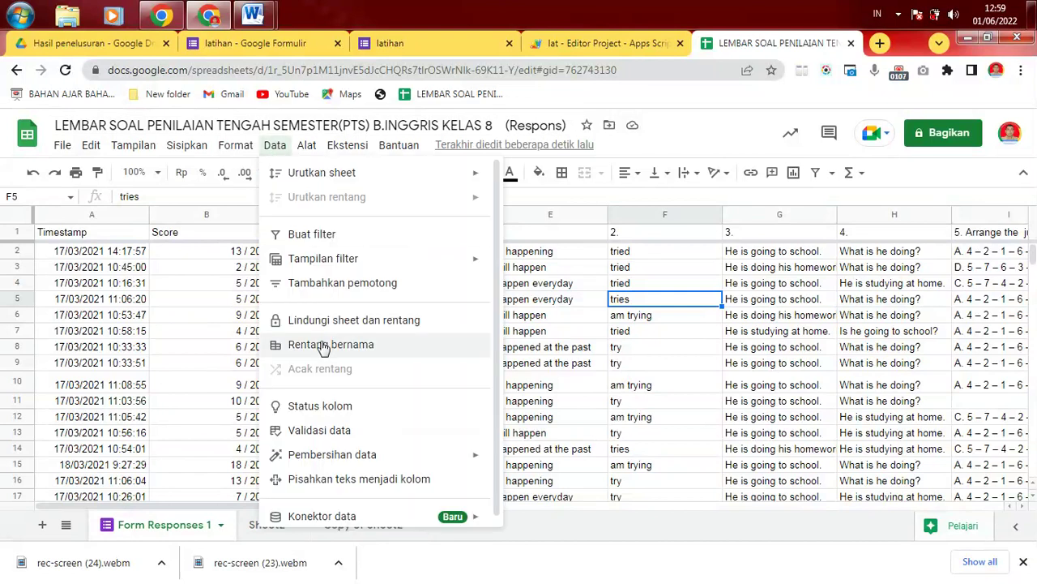
mouse_move(133, 145)
mouse_move(193, 152)
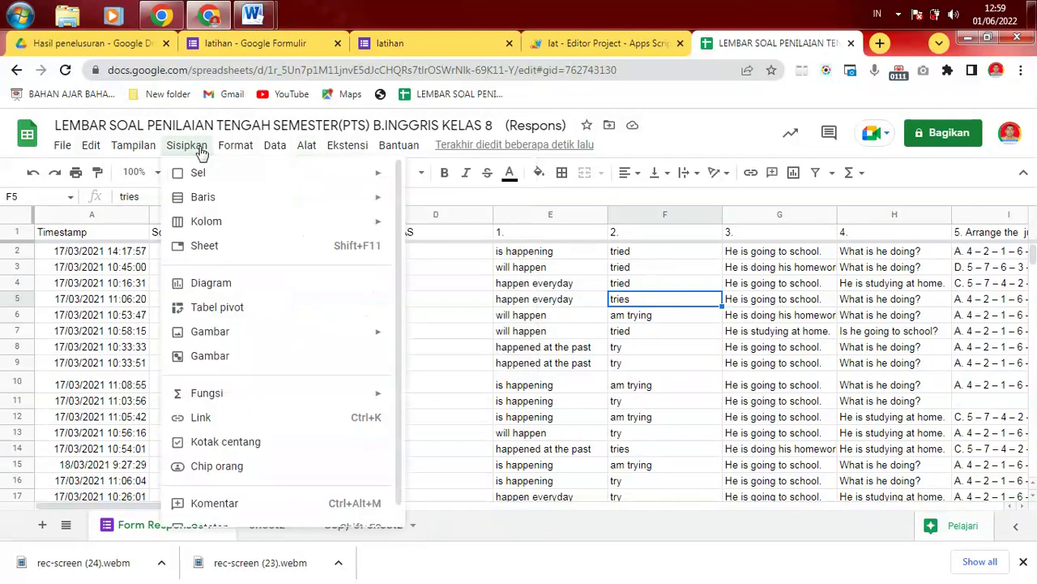
mouse_move(270, 141)
mouse_move(350, 147)
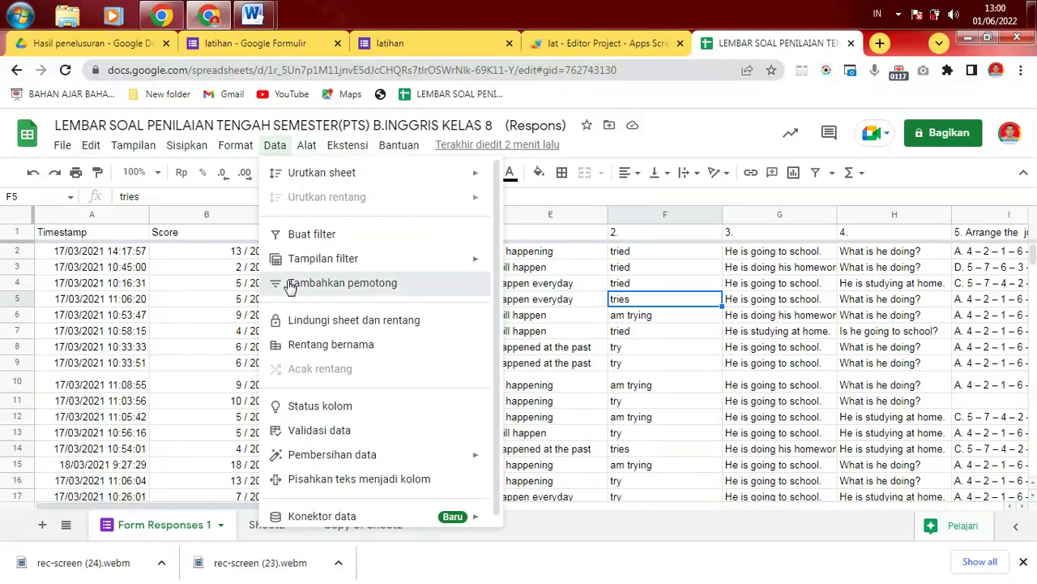
click(290, 286)
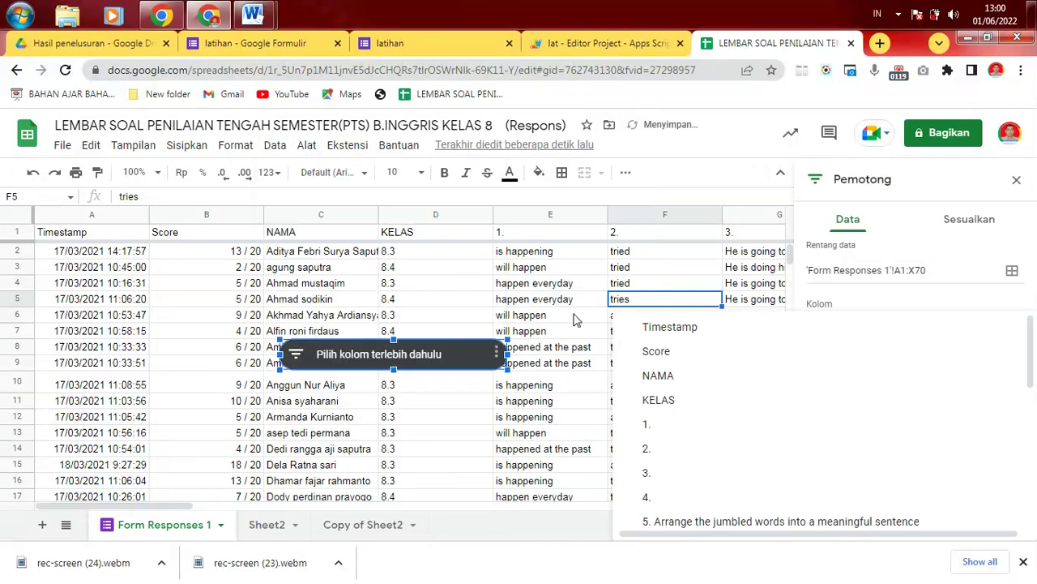
drag(438, 354, 648, 258)
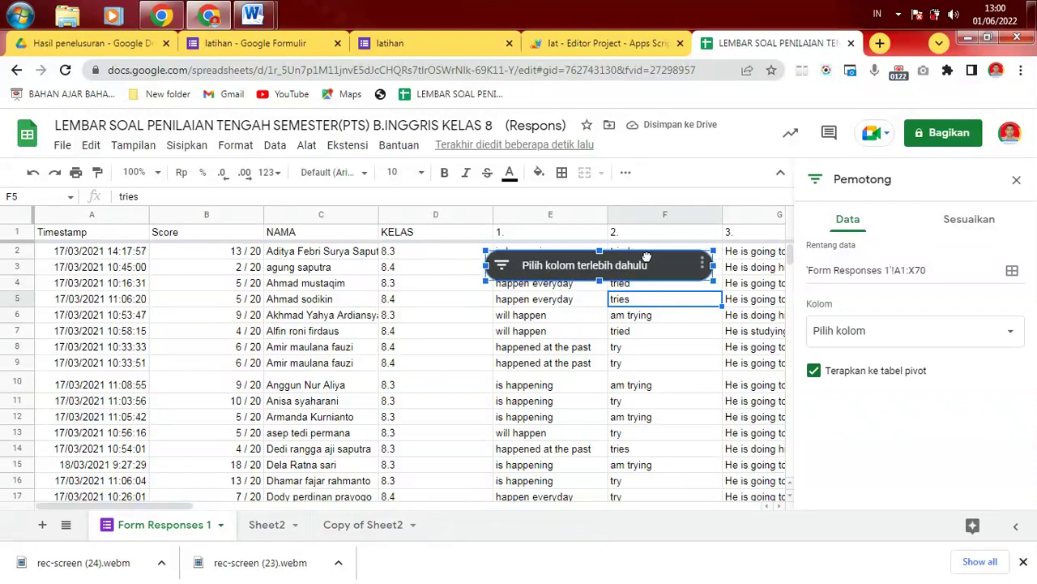
- Give the slicer a magenta background and centre its title
click(962, 221)
click(889, 477)
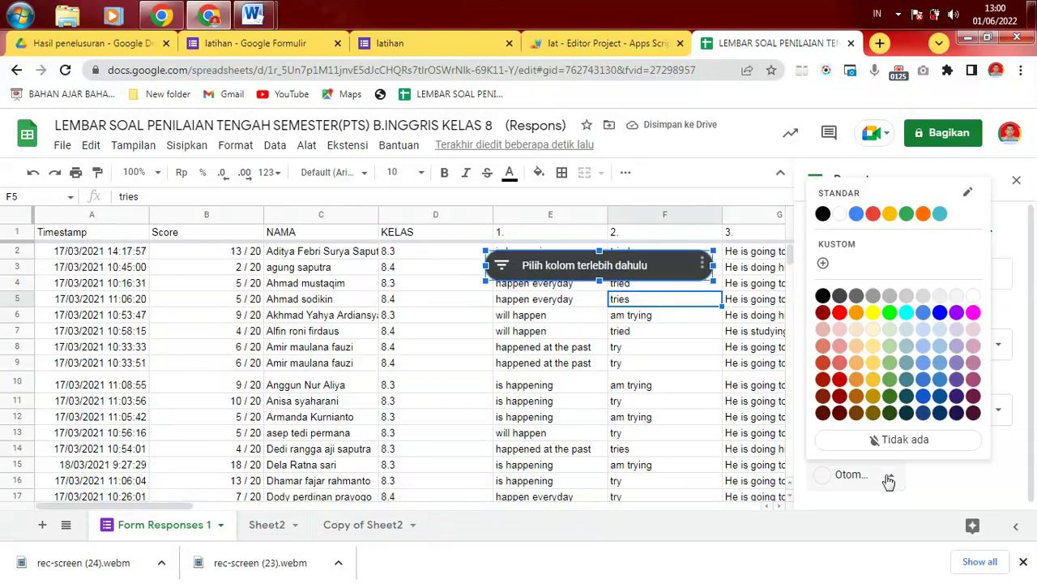
click(973, 312)
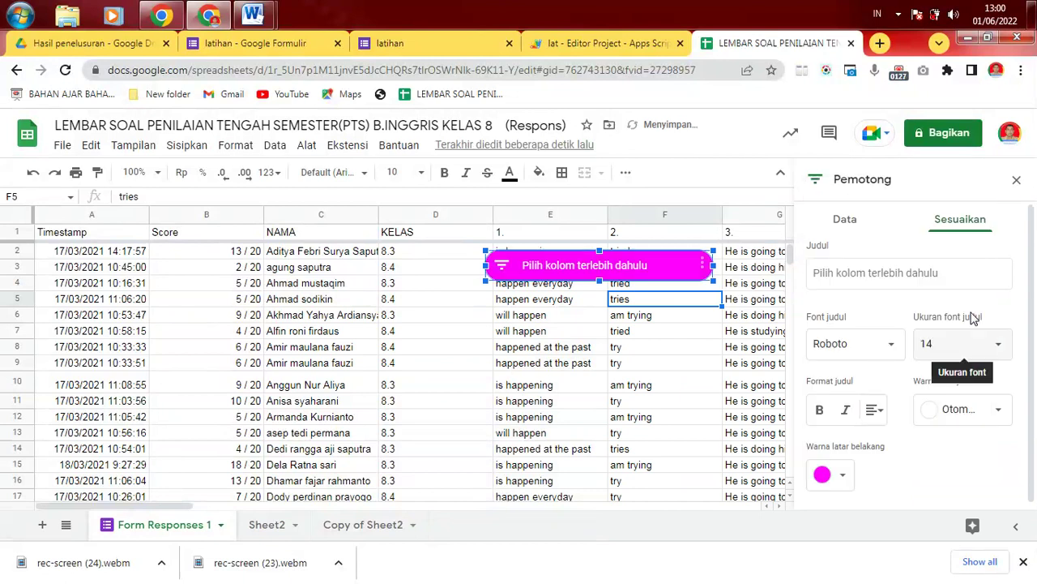
click(875, 411)
click(893, 447)
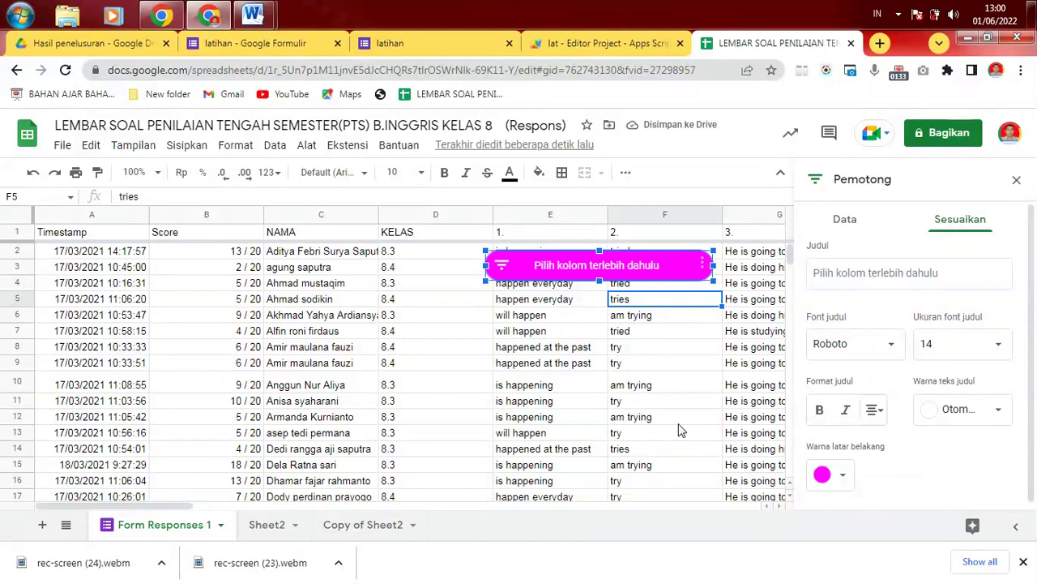
click(833, 274)
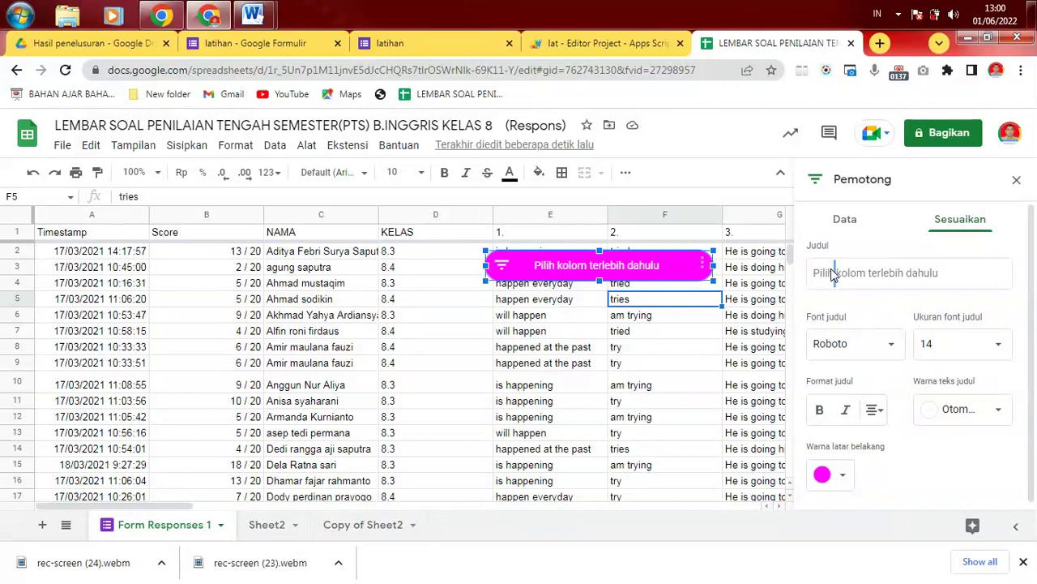
- Set the slicer to filter by the KELAS column
click(847, 220)
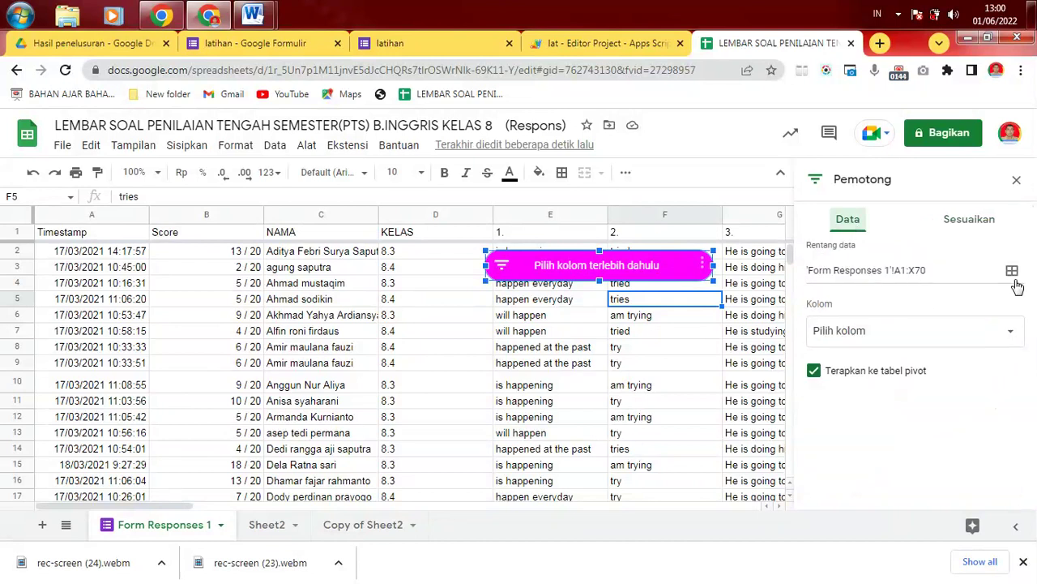
click(1011, 335)
click(1009, 326)
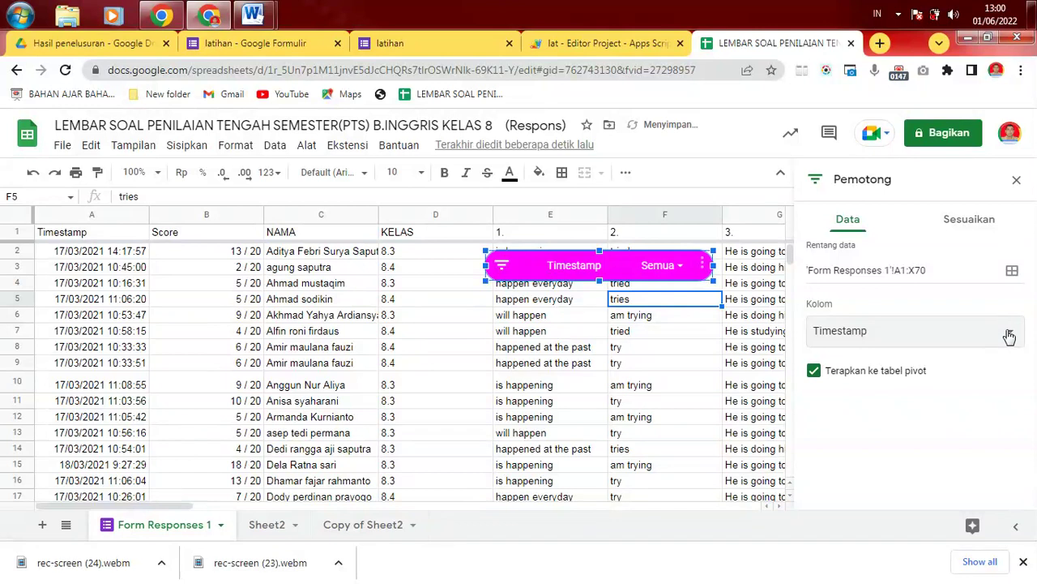
click(1009, 332)
click(659, 399)
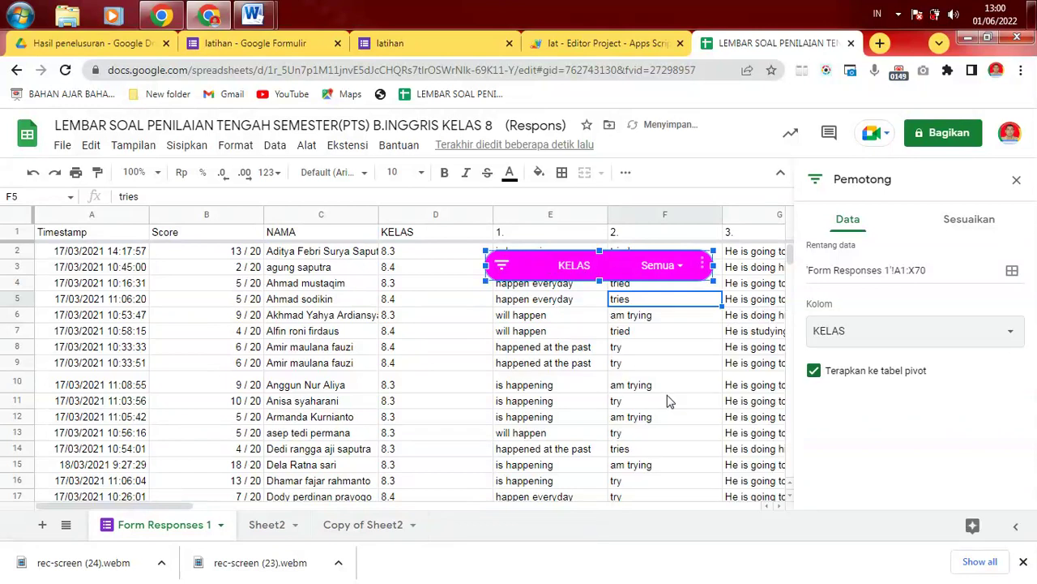
- Change the slicer's title to "Pilih Kelas !!!" and close its settings
click(959, 222)
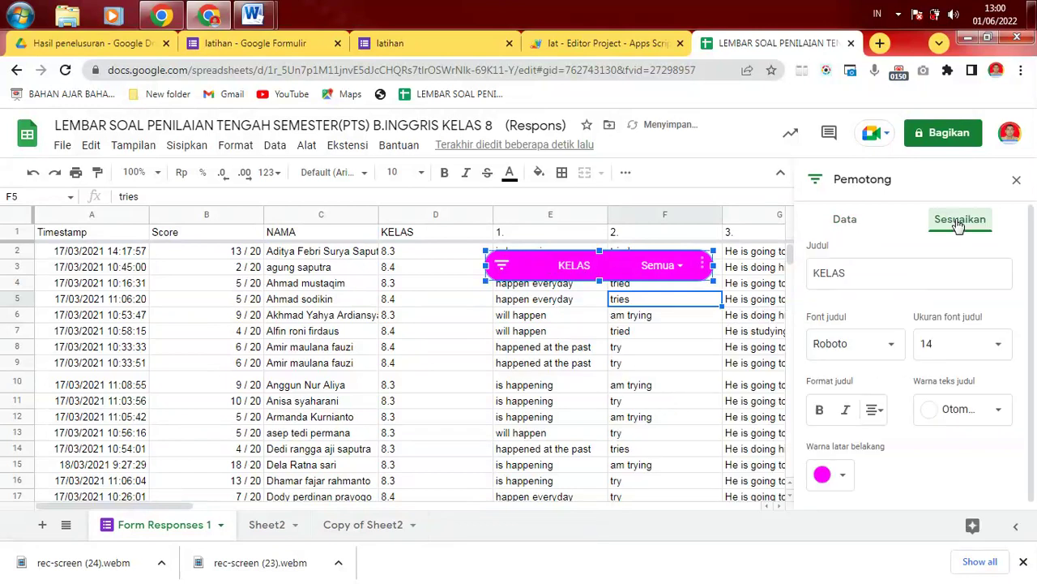
click(883, 278)
key(BackSpace)
key(BackSpace)
key(BackSpace)
key(BackSpace)
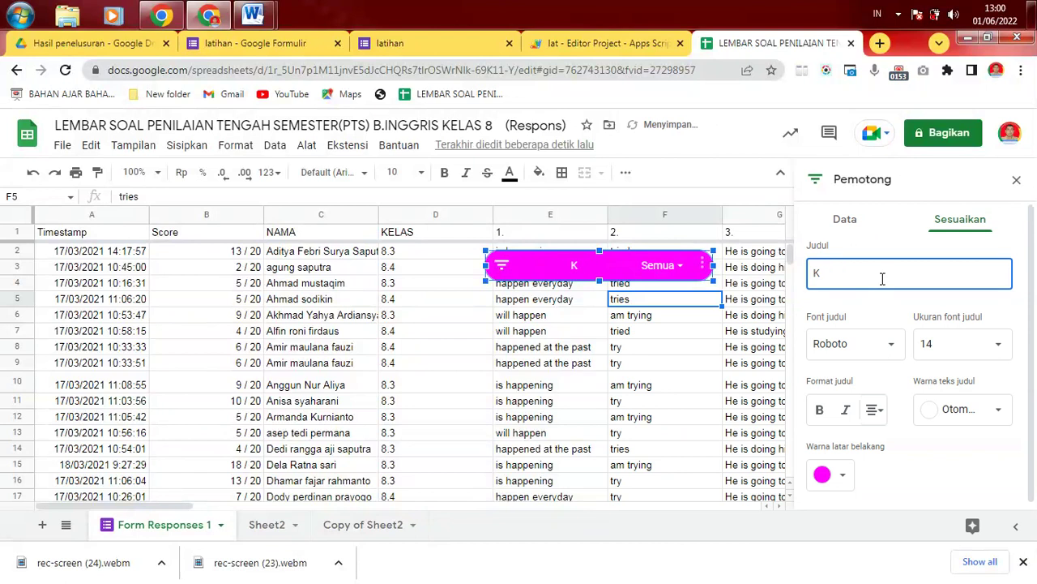
text(Pi)
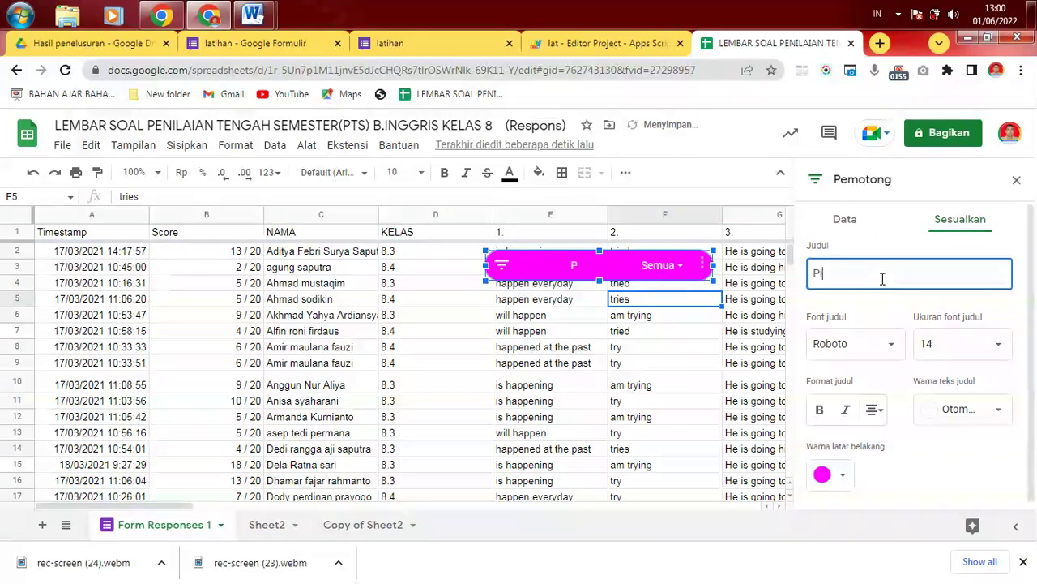
text(lih Kelas)
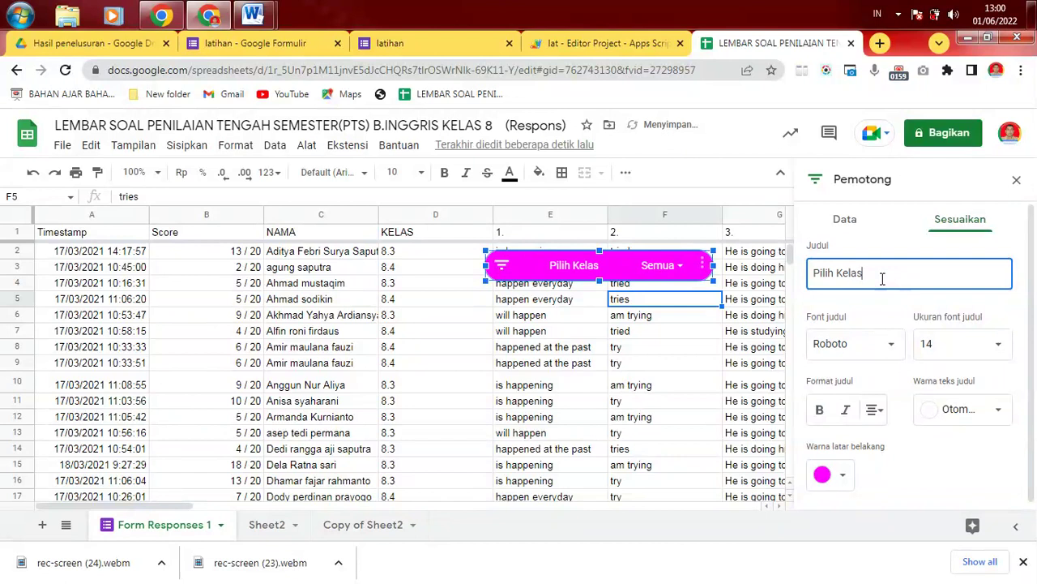
text( !!!)
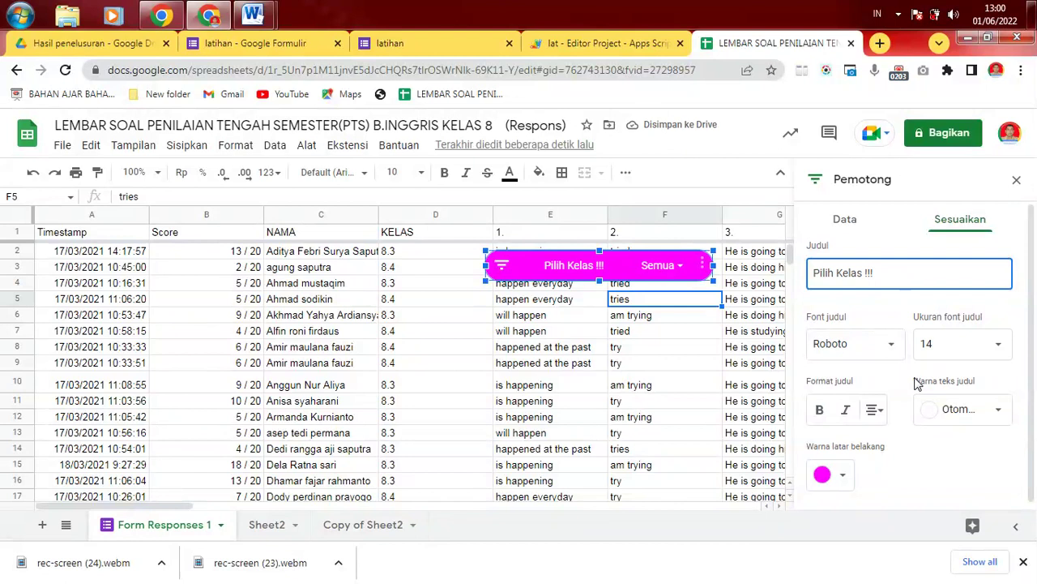
click(696, 365)
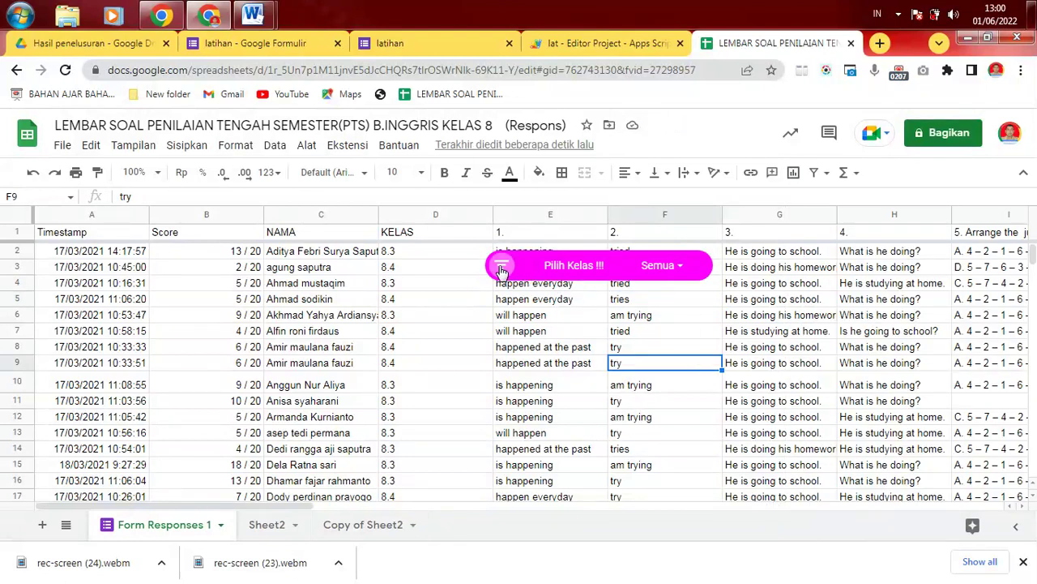
- Examine the class values in the KELAS column and the filter choices offered by the slicer
click(393, 271)
click(389, 316)
click(394, 402)
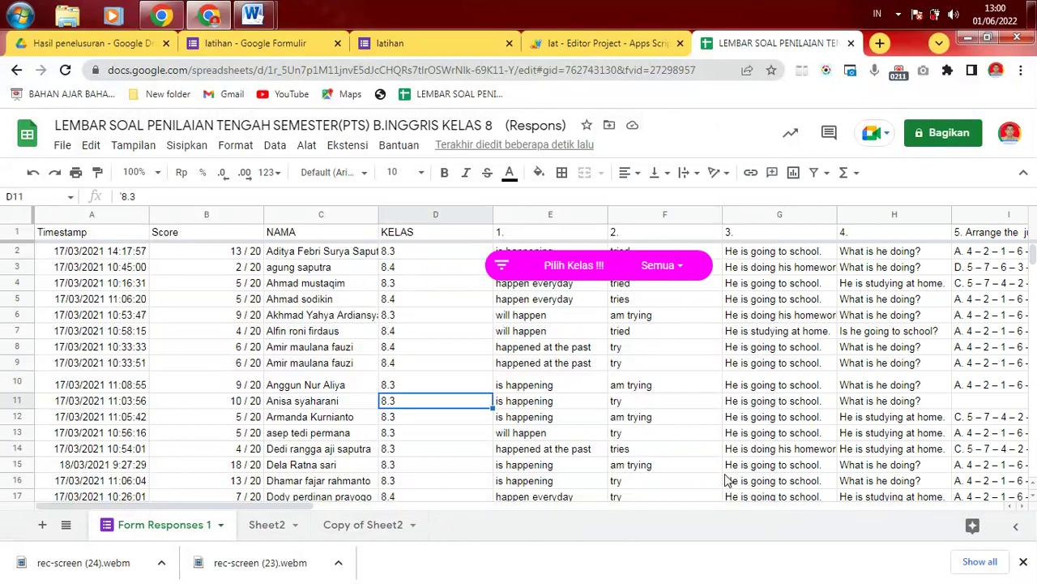
drag(1032, 255, 1034, 167)
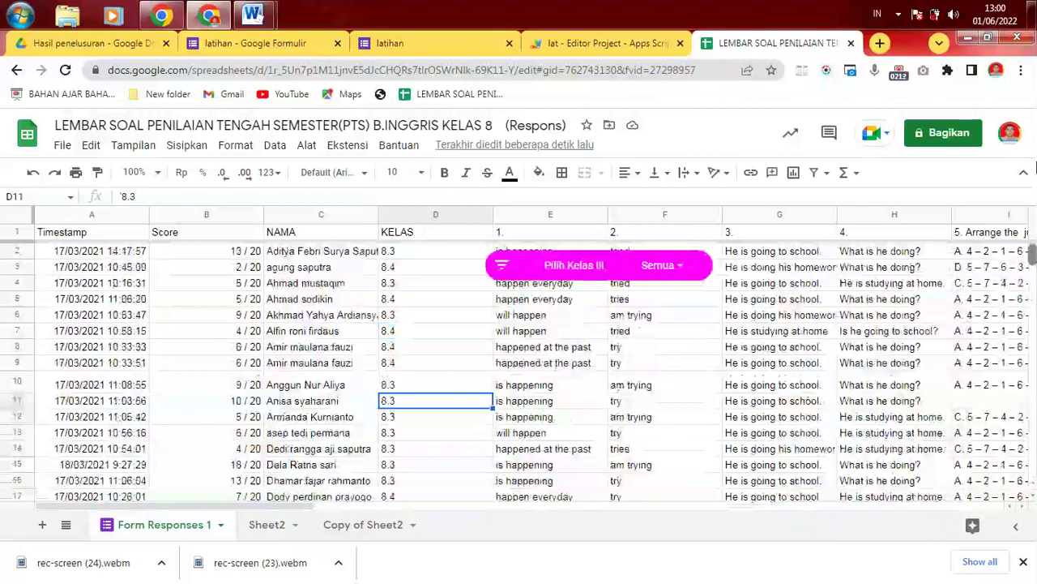
click(682, 270)
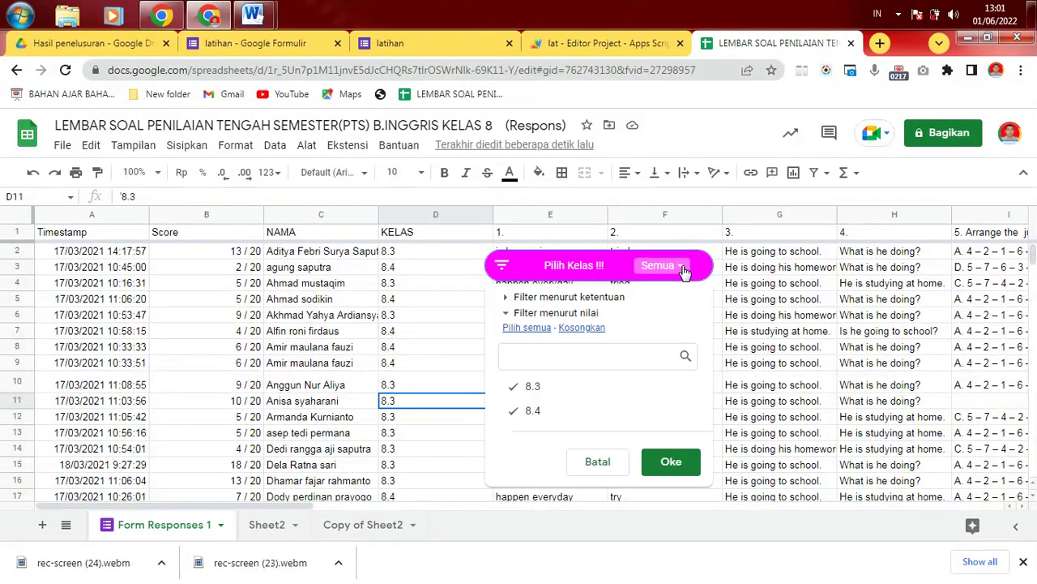
click(426, 334)
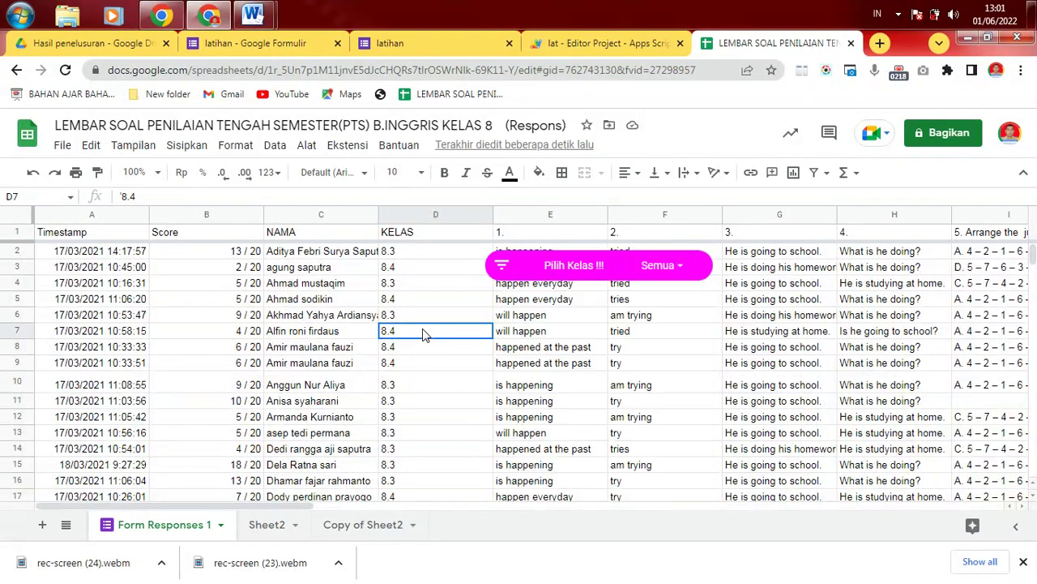
click(558, 275)
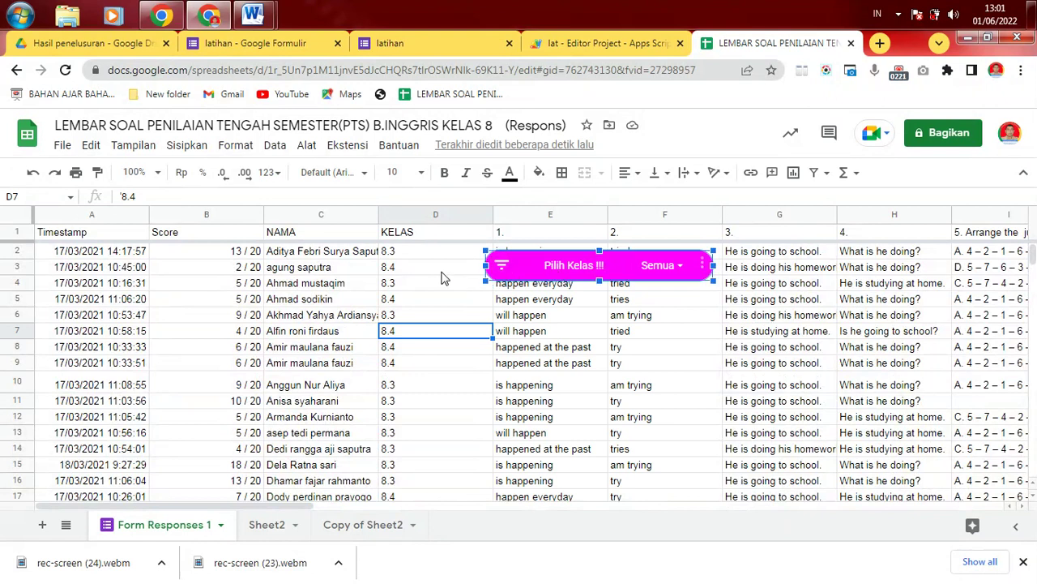
- Filter the responses with the slicer to show only class 8.3
click(442, 271)
click(503, 271)
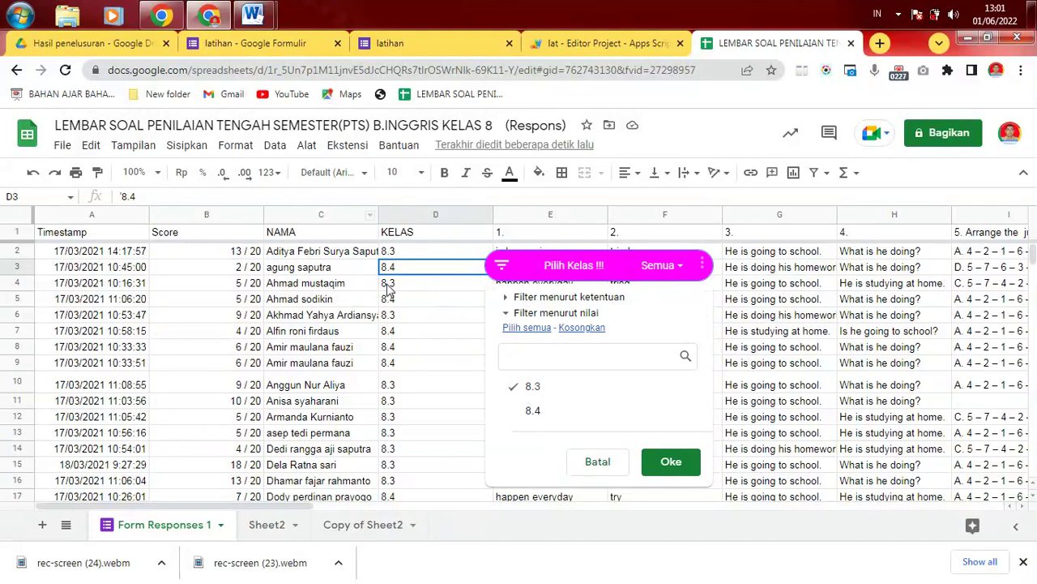
click(672, 464)
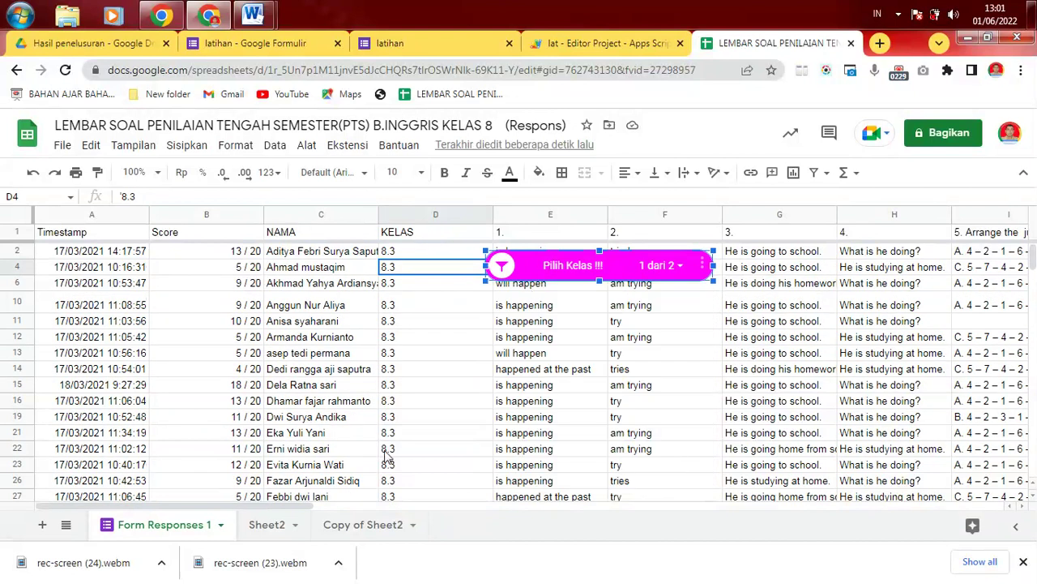
- Switch the slicer's filter to show only class 8.4 by deselecting 8.3 and selecting 8.4
click(502, 265)
click(533, 386)
click(533, 410)
click(655, 462)
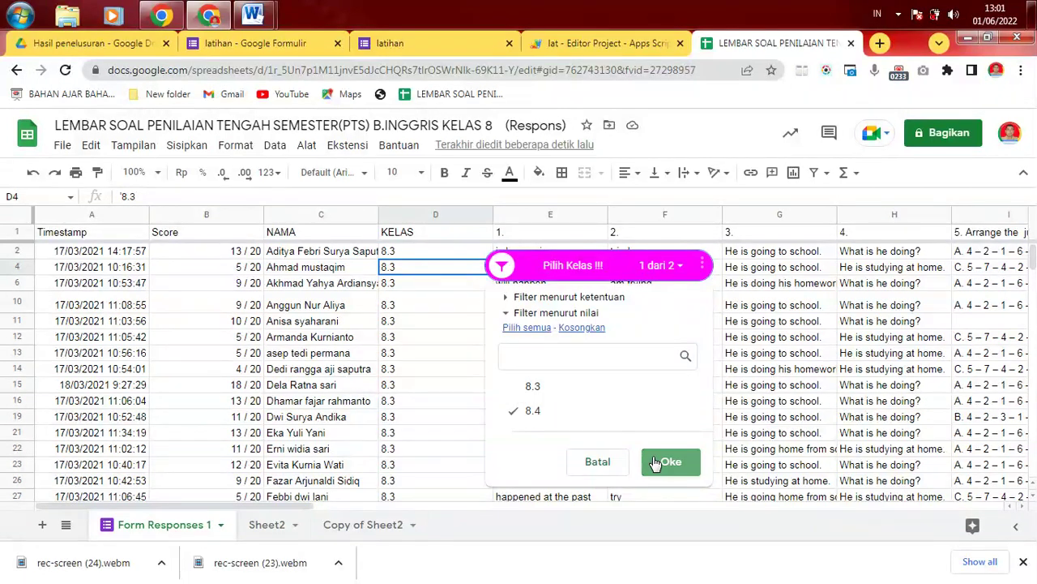
click(685, 484)
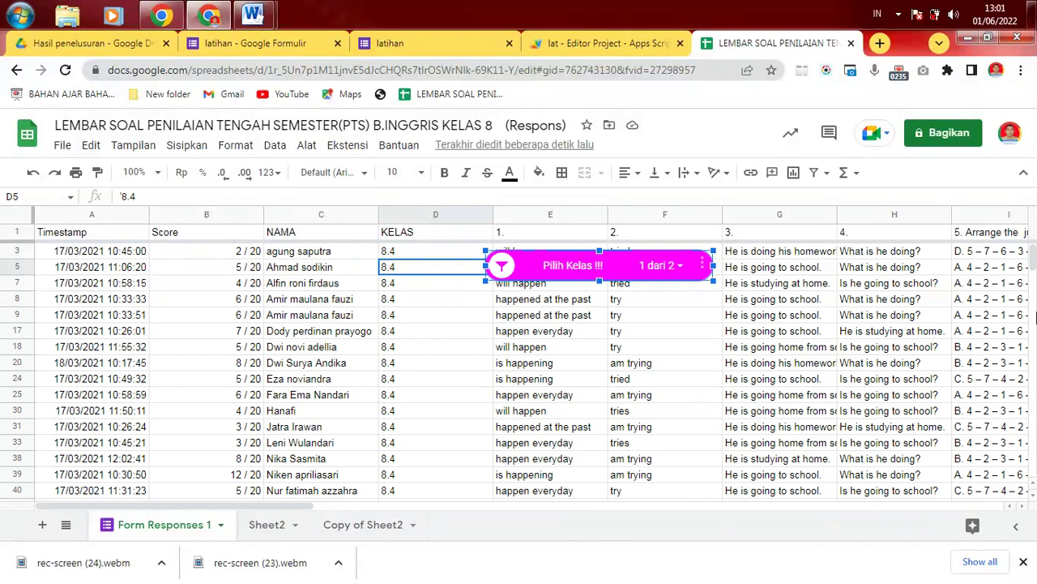
scroll(1034, 321, down, 5)
scroll(1034, 320, up, 5)
click(465, 334)
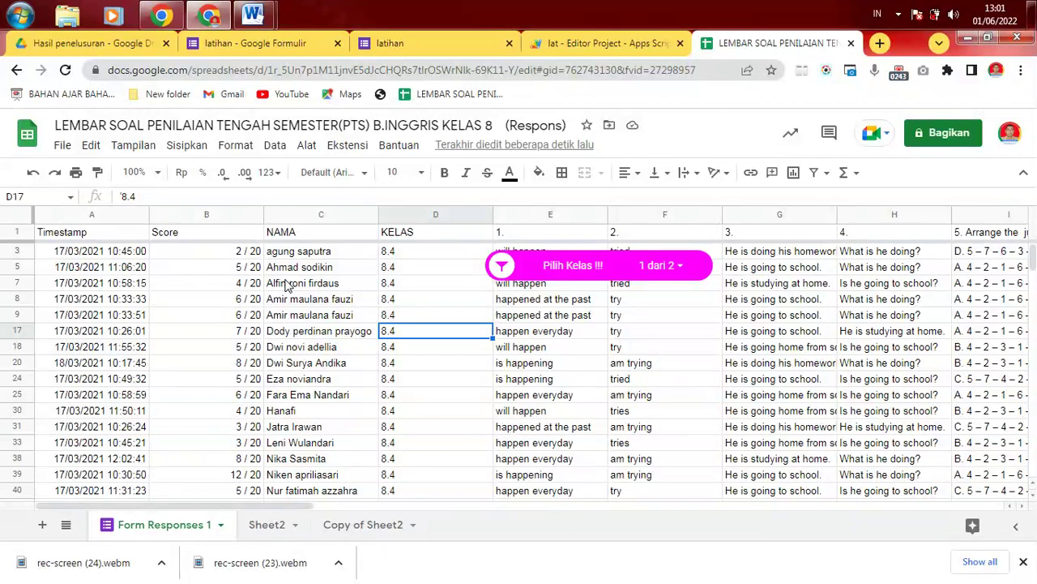
- Sort the whole sheet's range by the NAMA column from A to Z, treating the first row as a header
click(21, 219)
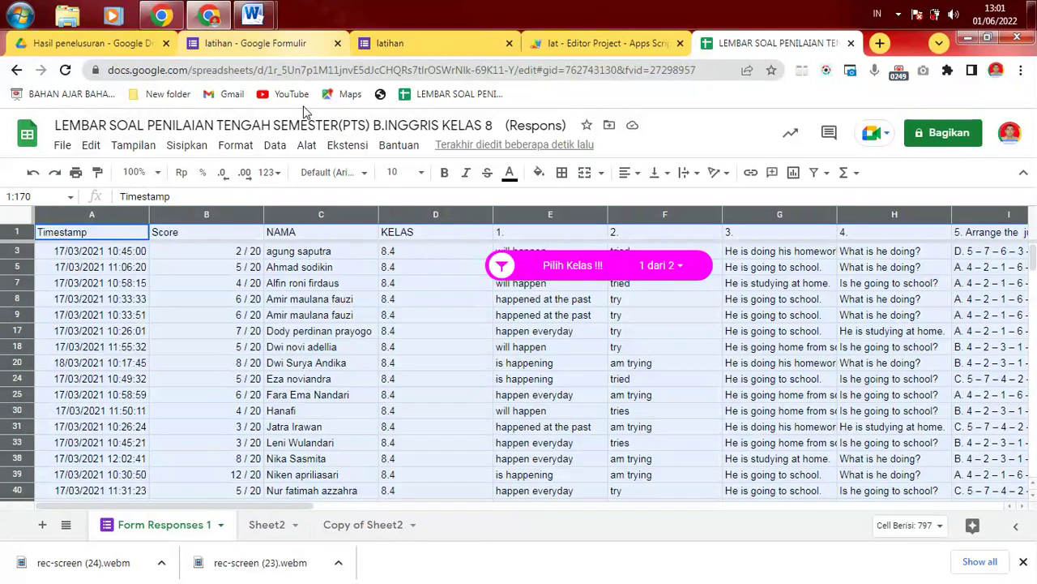
click(277, 146)
mouse_move(324, 198)
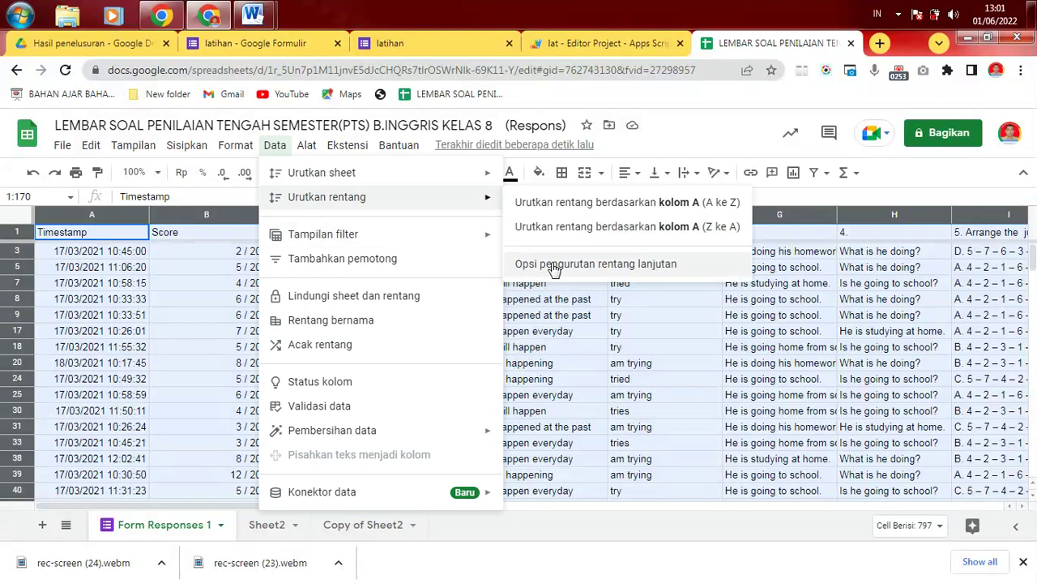
click(557, 268)
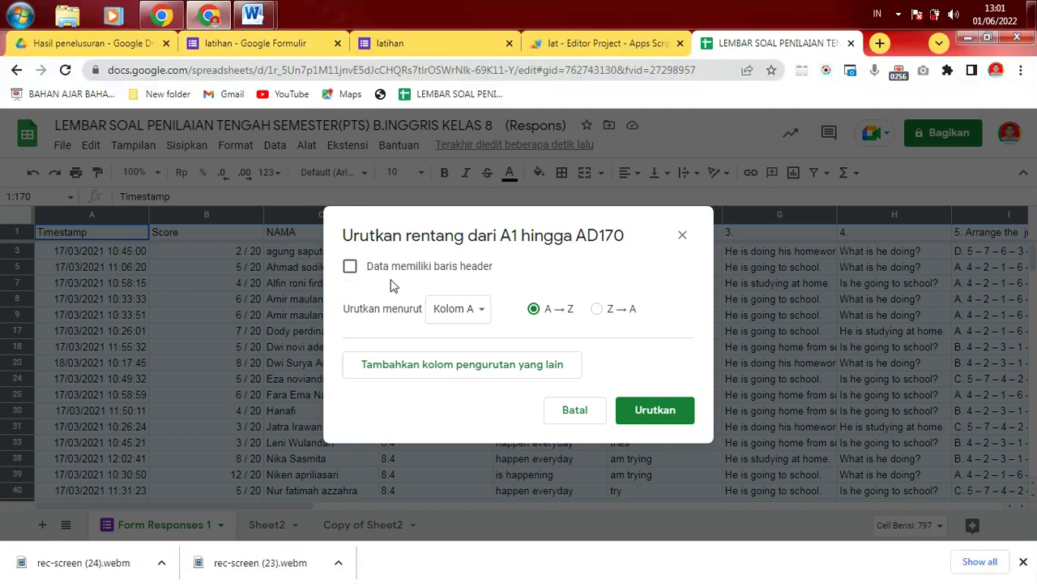
click(350, 267)
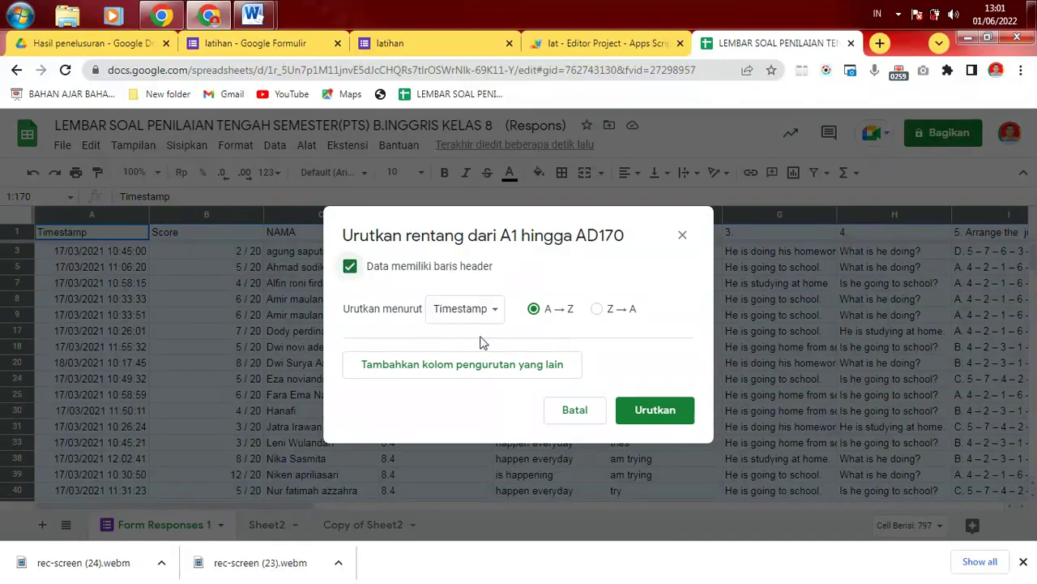
click(491, 311)
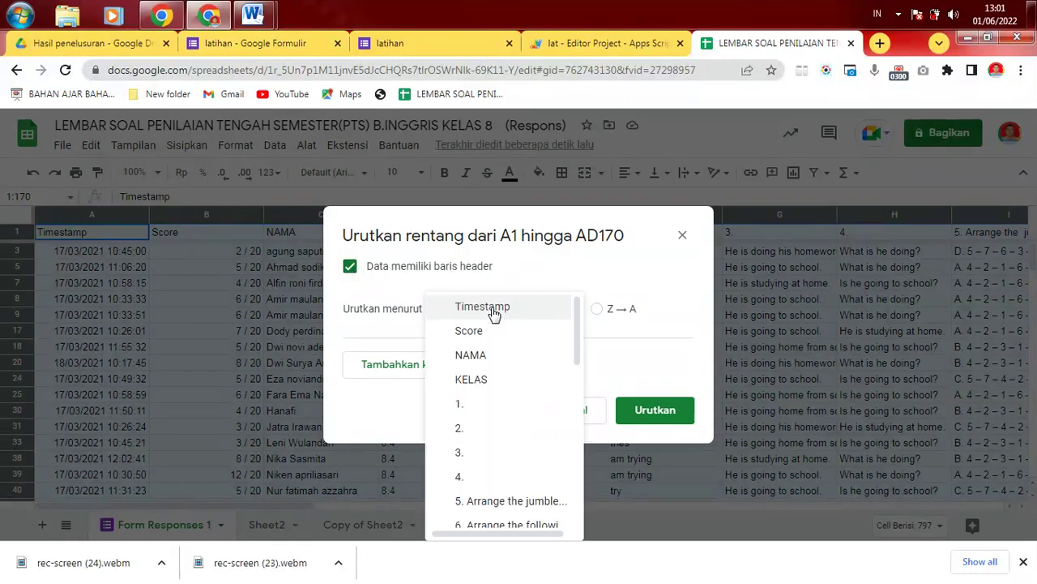
click(473, 357)
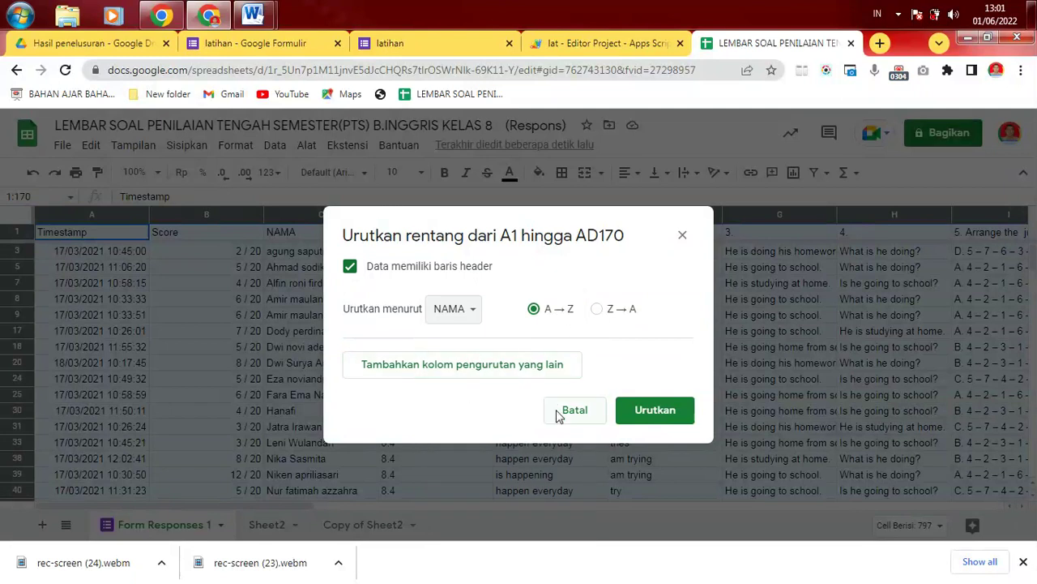
click(640, 412)
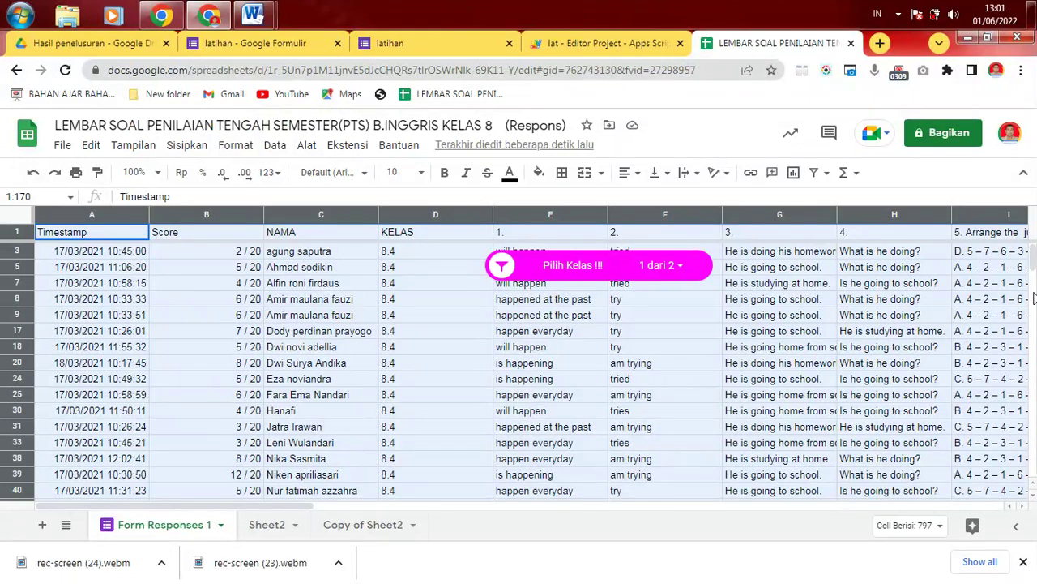
drag(1033, 266, 1034, 177)
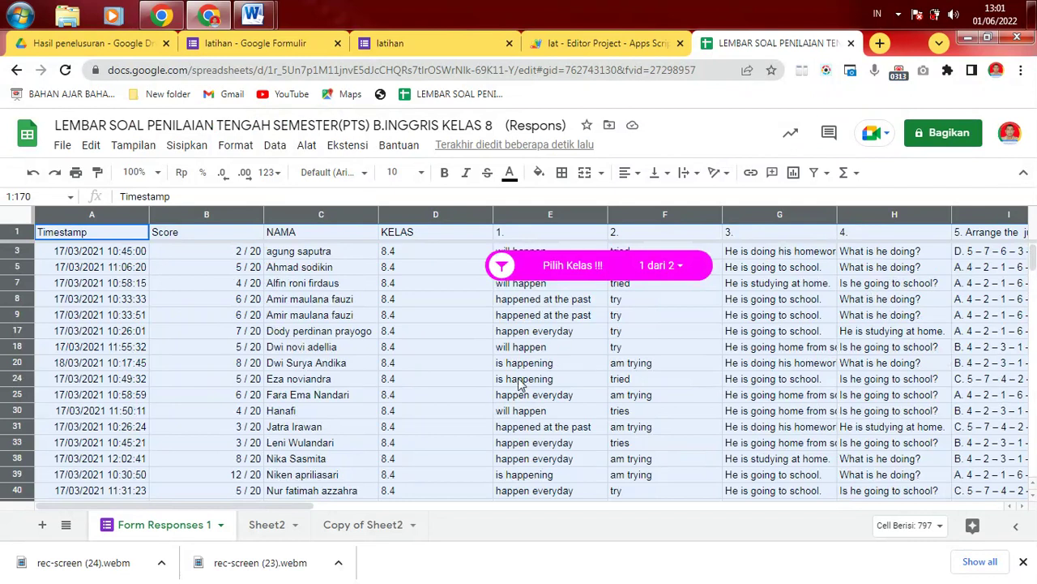
- Duplicate the "Pilih Kelas !!!" slicer by copying it and pasting the copy into the sheet
right_click(617, 267)
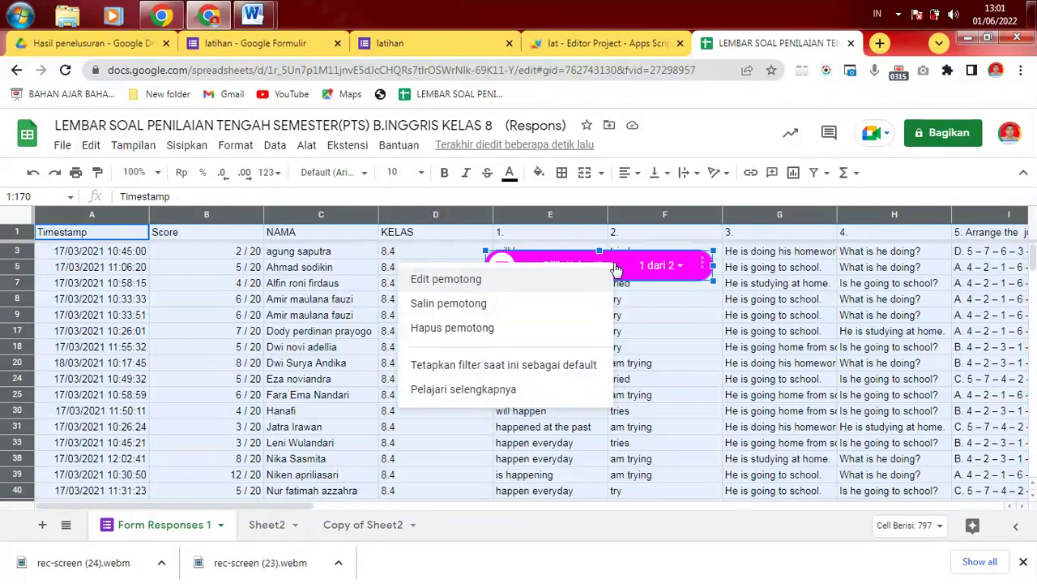
click(454, 310)
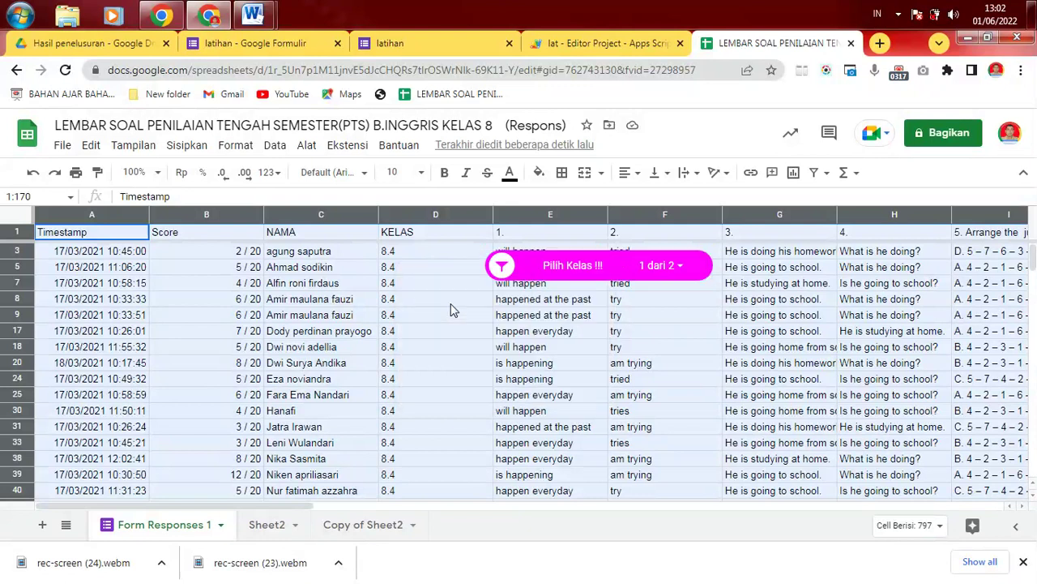
right_click(798, 281)
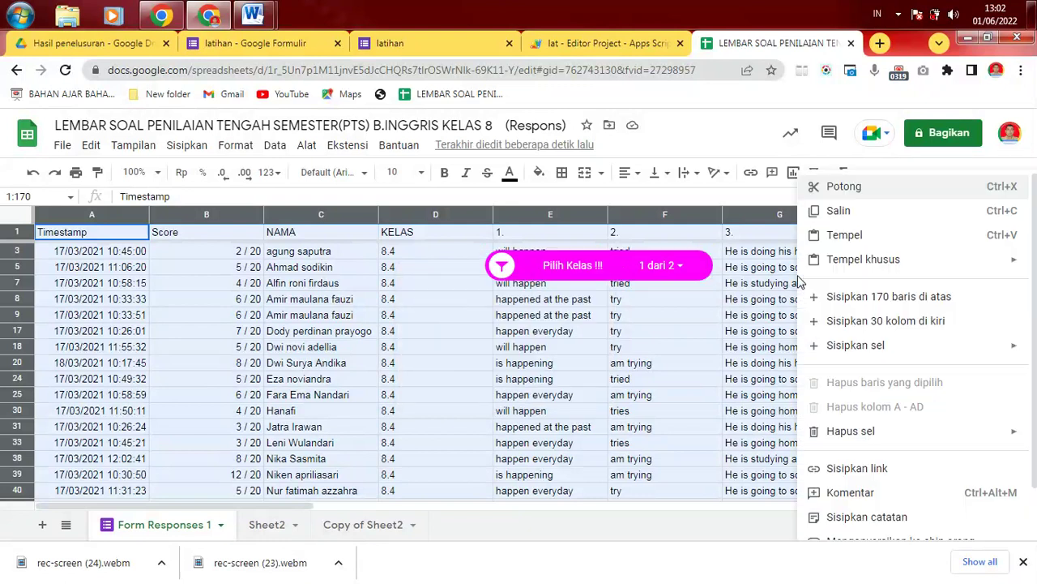
click(838, 237)
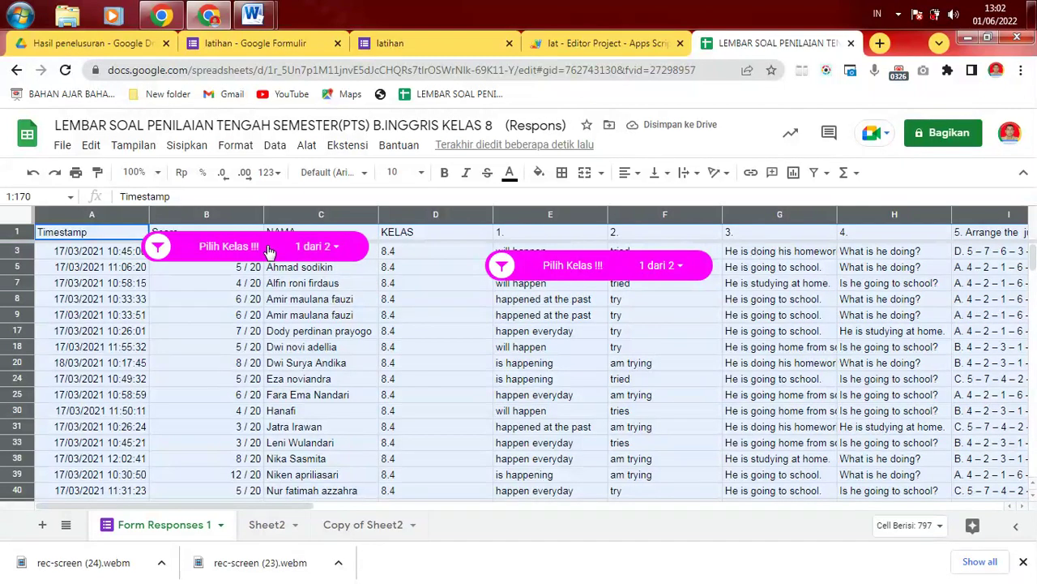
- Move the original slicer to the top of columns G and H and place its copy directly beneath it
click(612, 272)
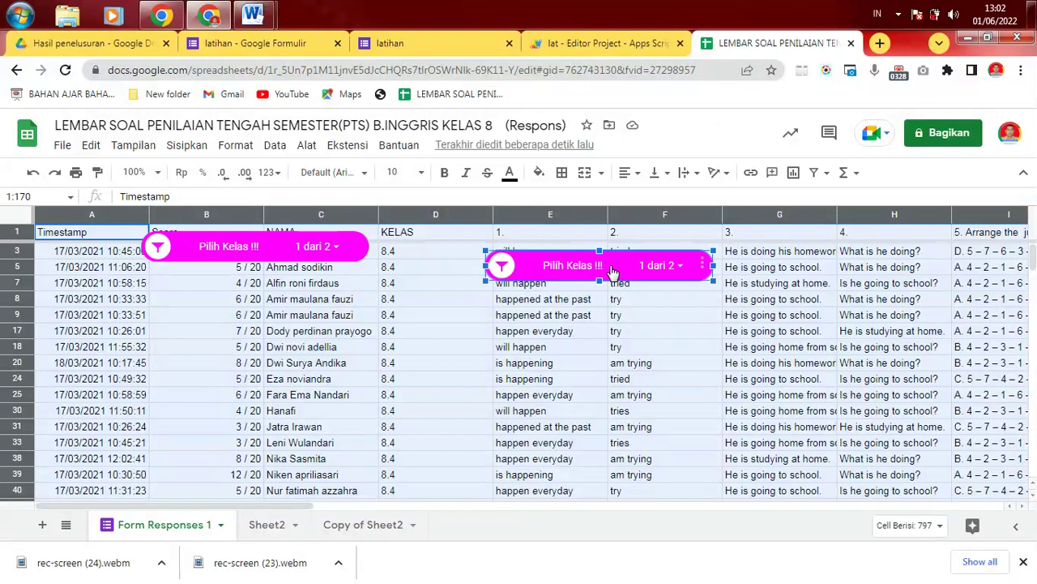
drag(753, 258, 859, 240)
click(275, 252)
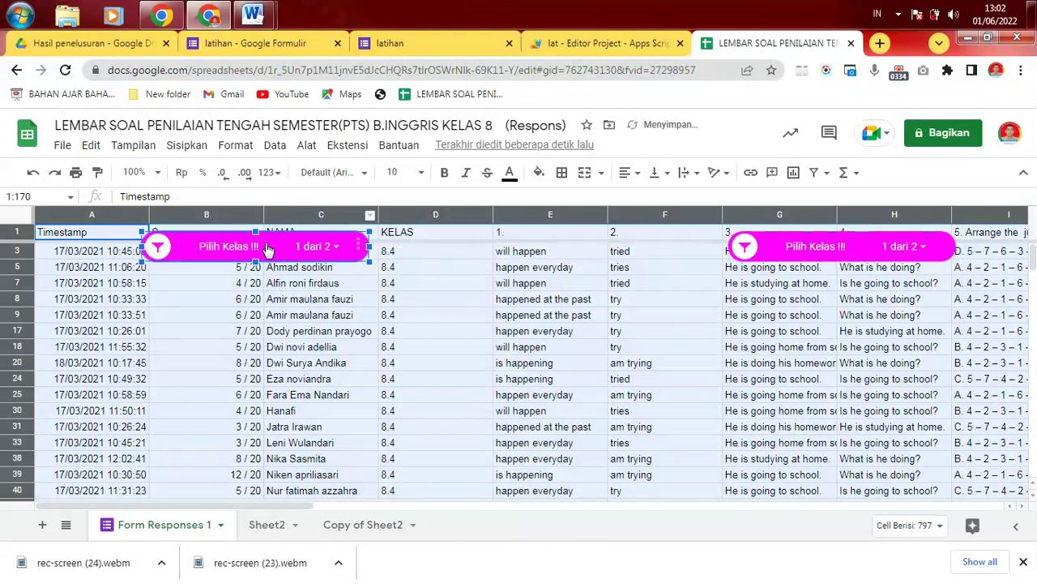
drag(267, 247, 862, 281)
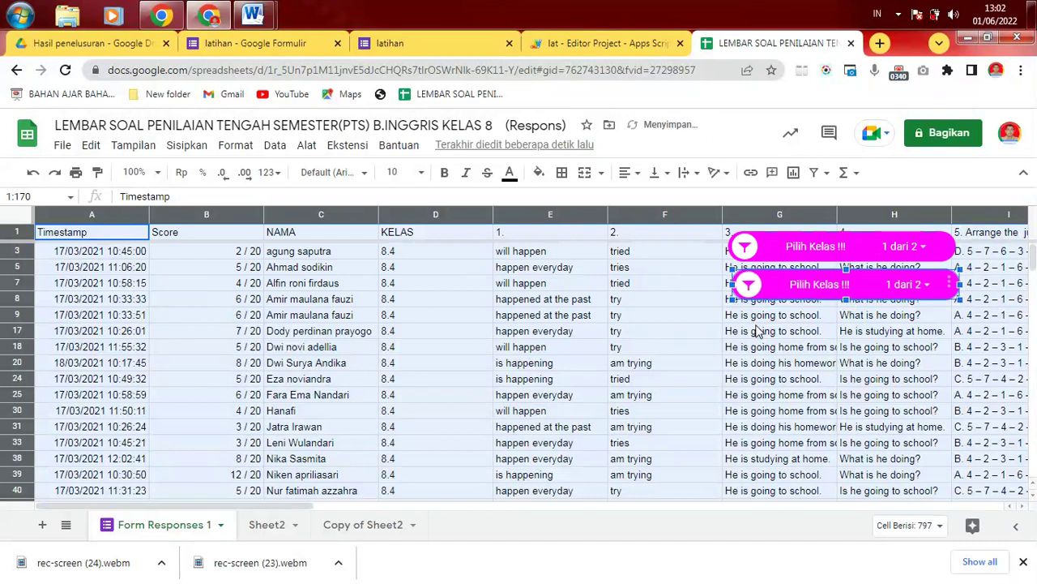
click(786, 350)
- Set the copied slicer's filter column to Score
double_click(839, 282)
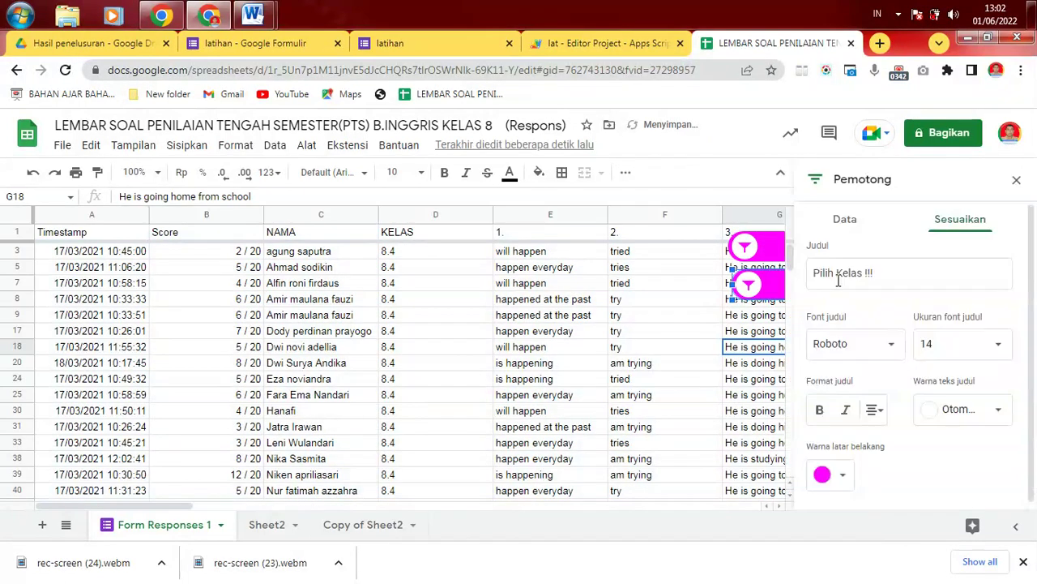
click(845, 218)
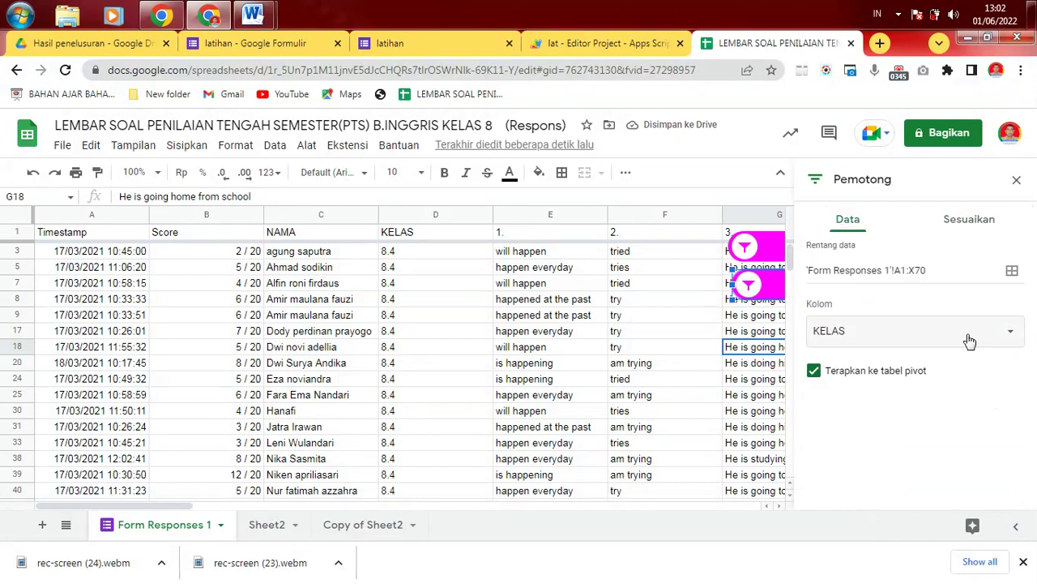
click(1020, 339)
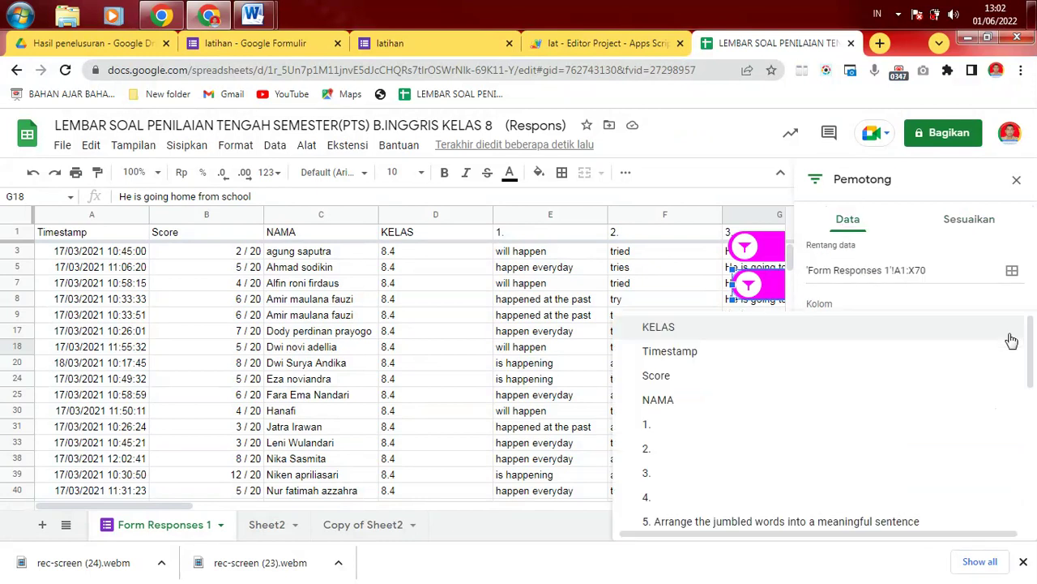
click(658, 375)
- Change the copied slicer's background to cyan and its title to "Pilih Score !!!", then close its settings
click(976, 221)
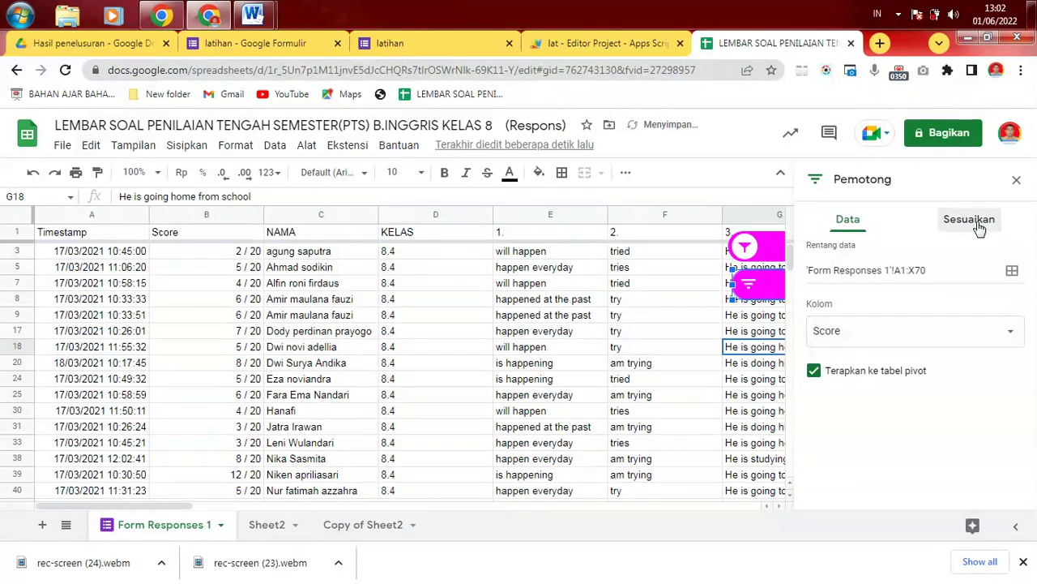
click(843, 476)
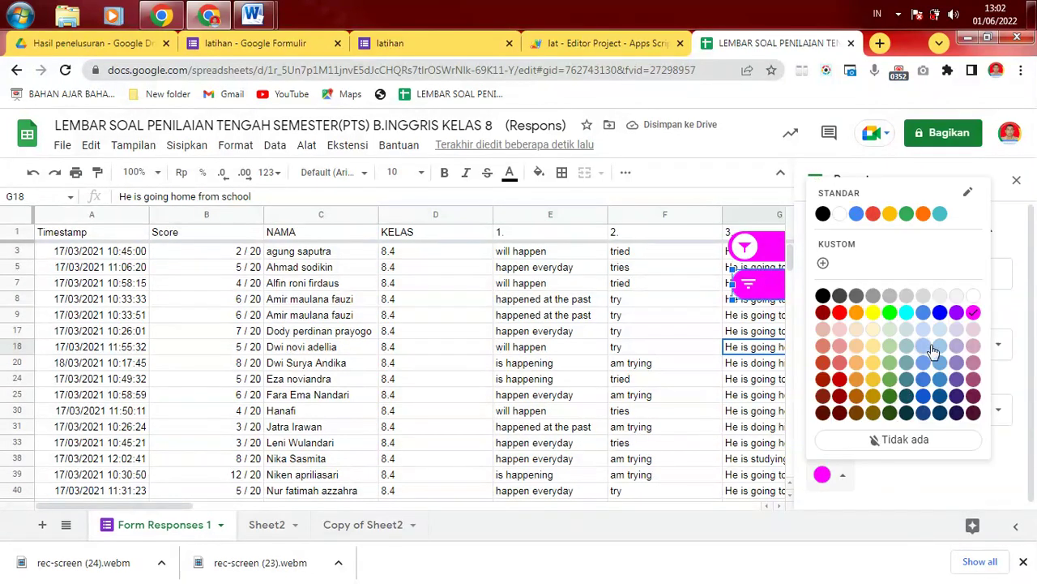
click(907, 318)
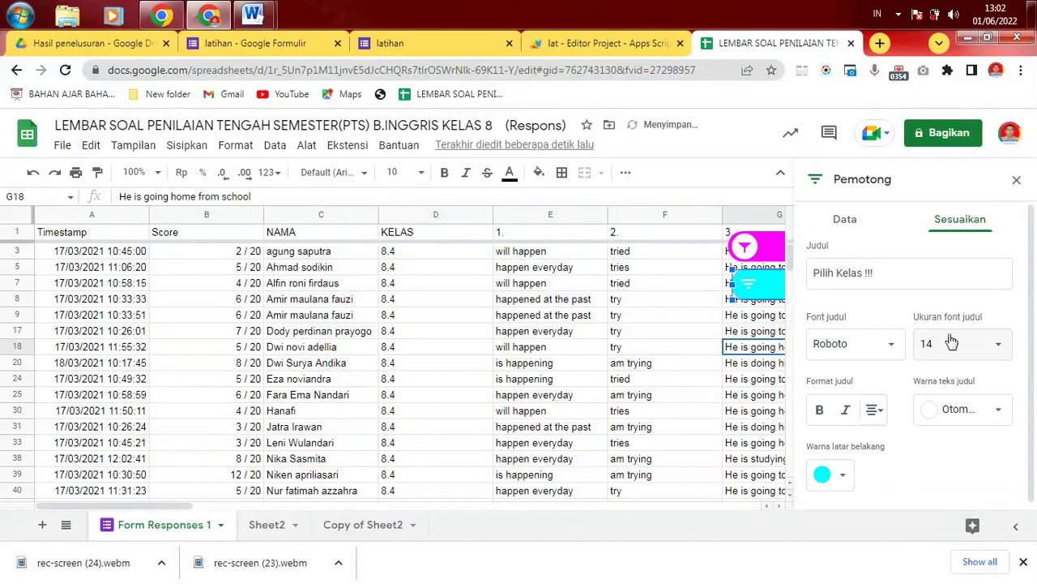
click(894, 273)
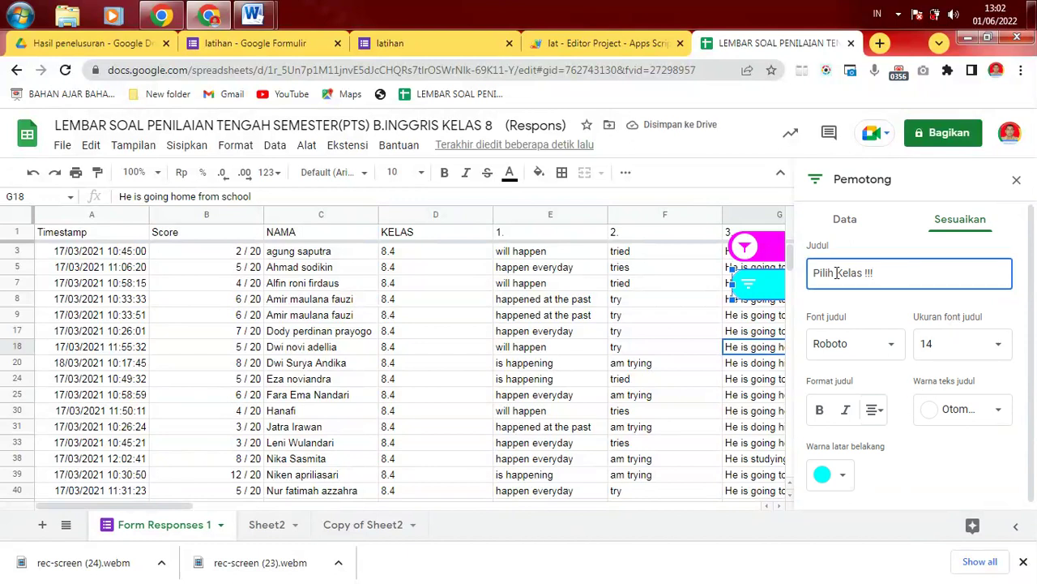
drag(836, 273, 861, 273)
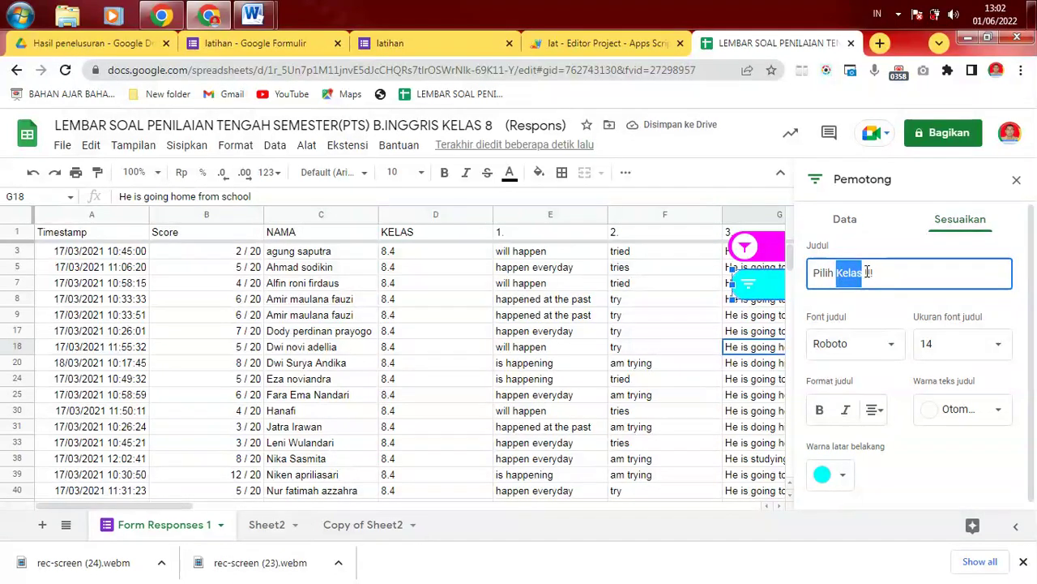
text(Scor)
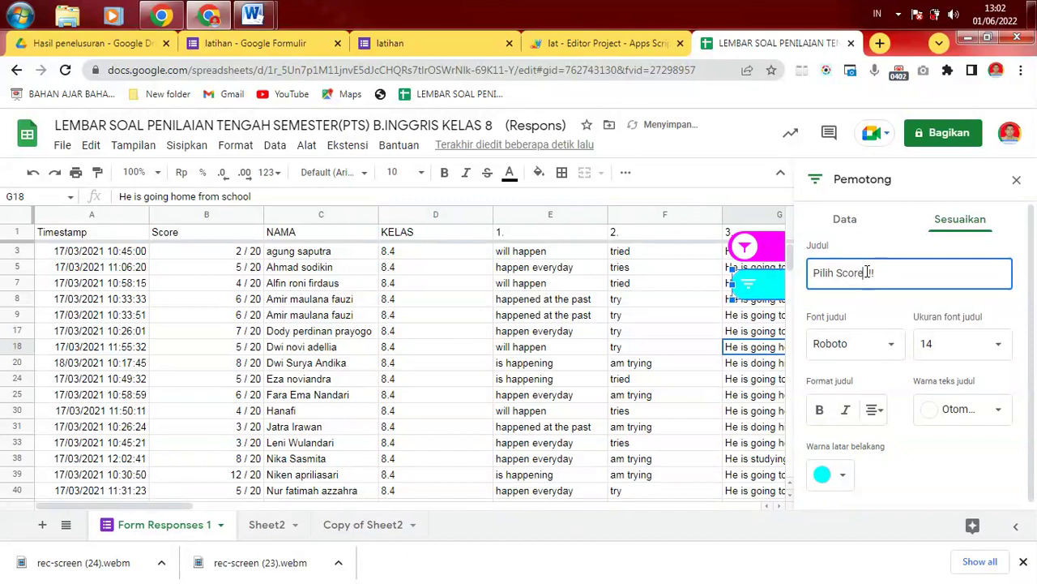
click(683, 461)
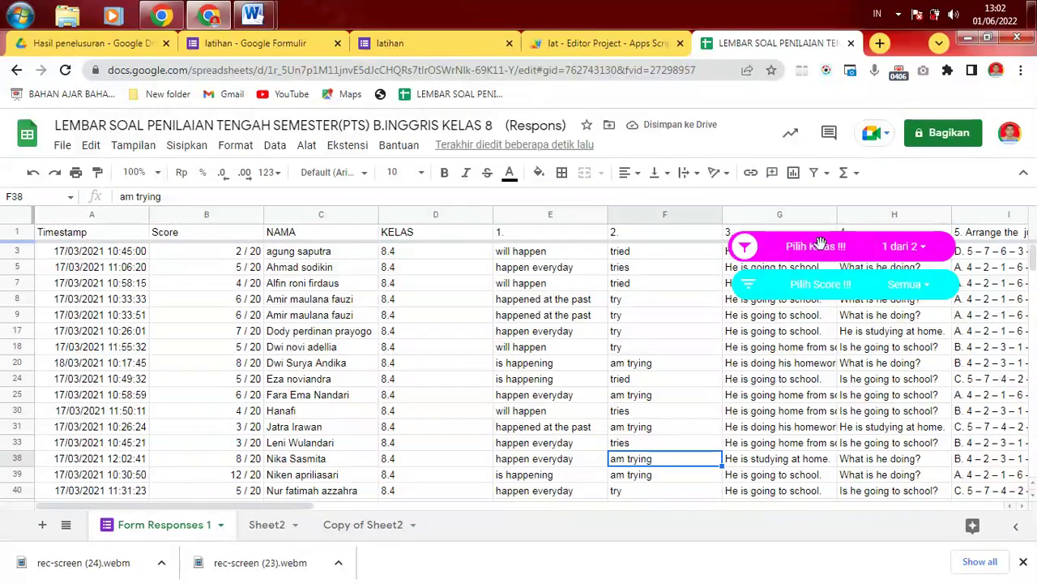
- Review the class slicer's filter choices and the Score values of the class 8.4 responses
click(743, 252)
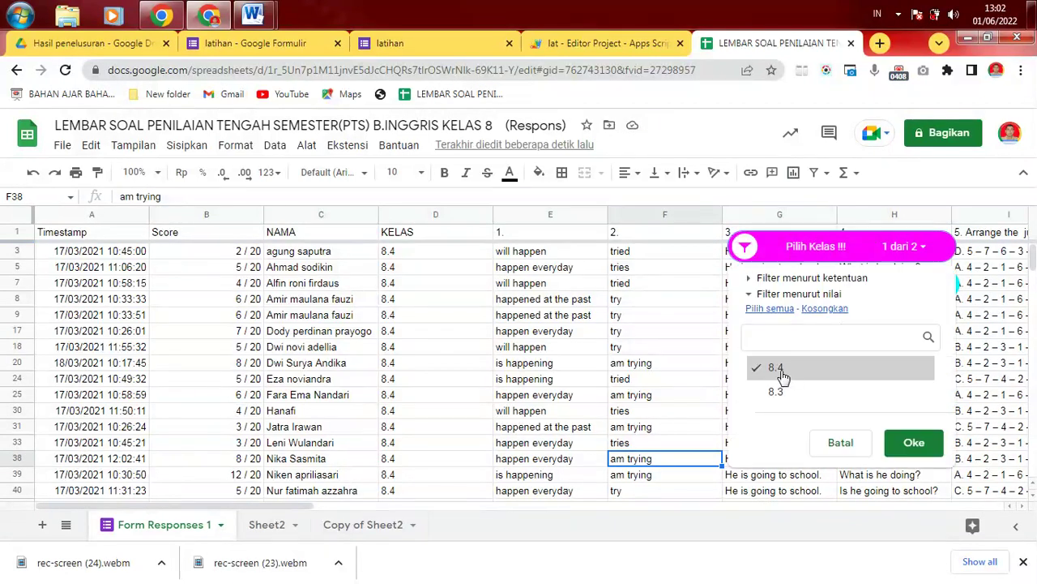
click(656, 320)
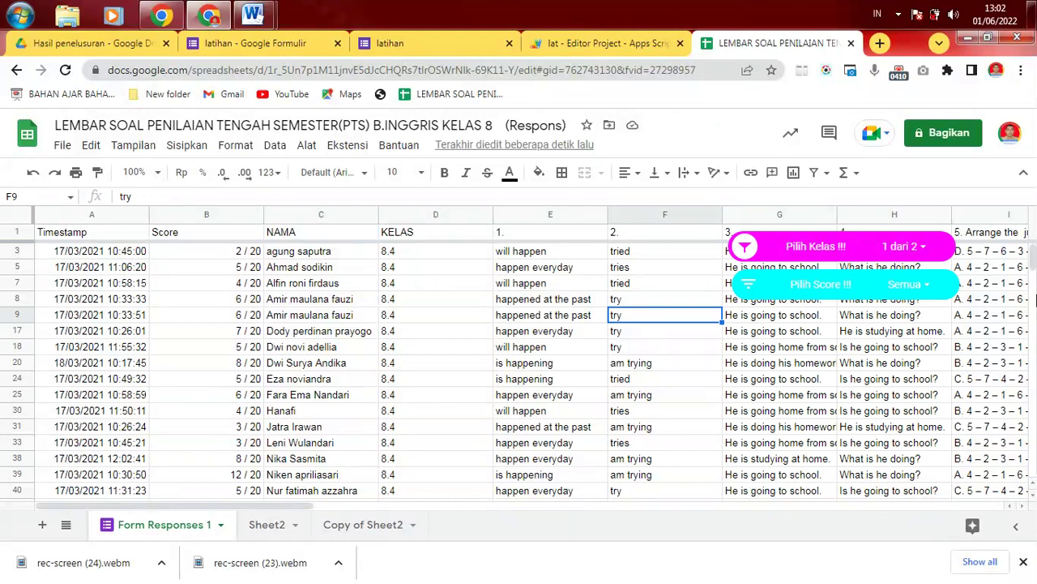
click(238, 477)
mouse_move(1035, 257)
mouse_down()
mouse_move(1034, 275)
mouse_move(1035, 258)
mouse_up()
- Clear the score slicer's value selection, select 2 / 20 and 12 / 20, and apply the filter
click(744, 286)
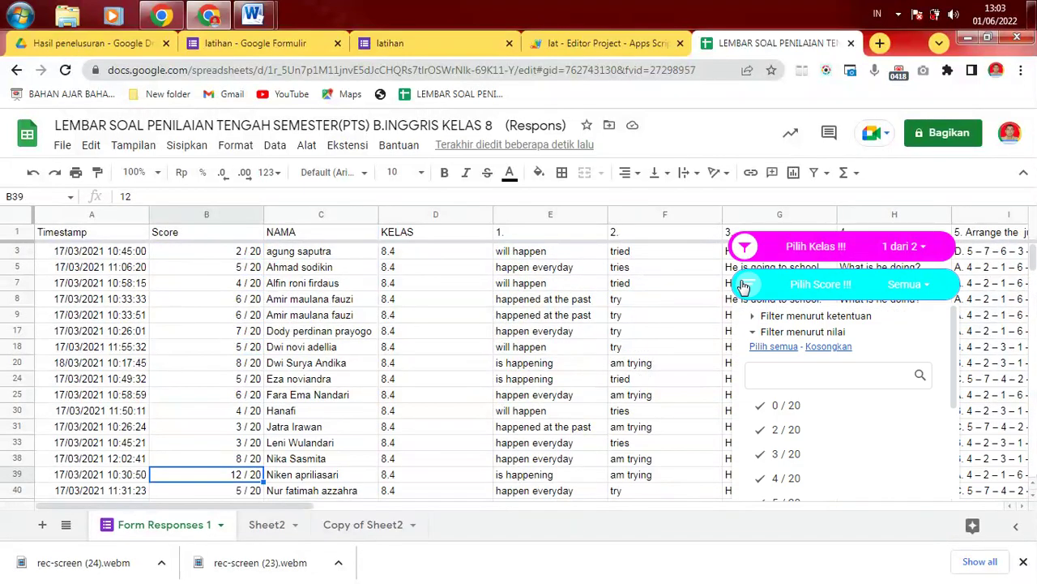
click(834, 347)
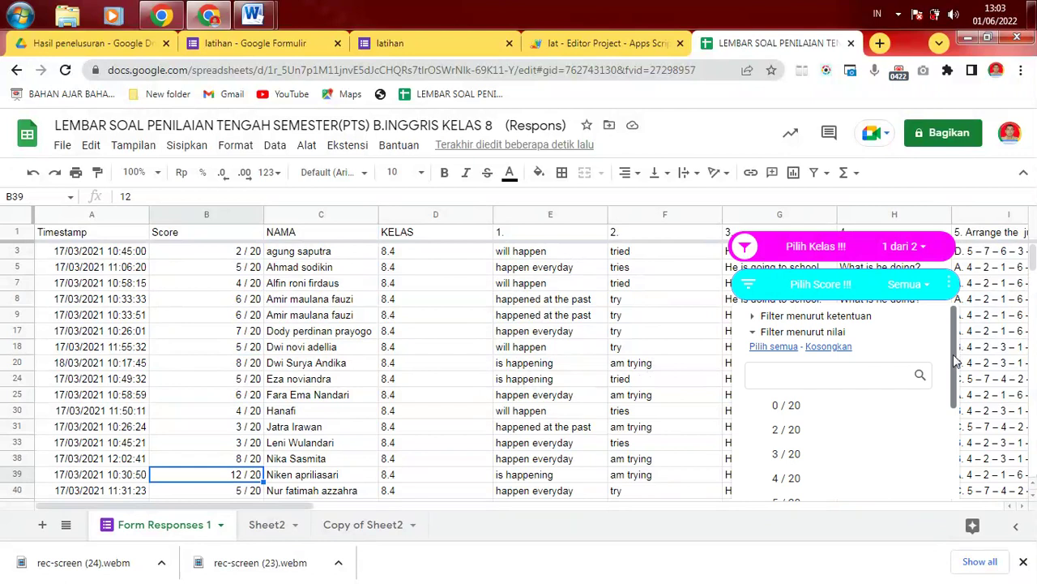
scroll(892, 389, down, 2)
scroll(792, 438, up, 2)
click(786, 430)
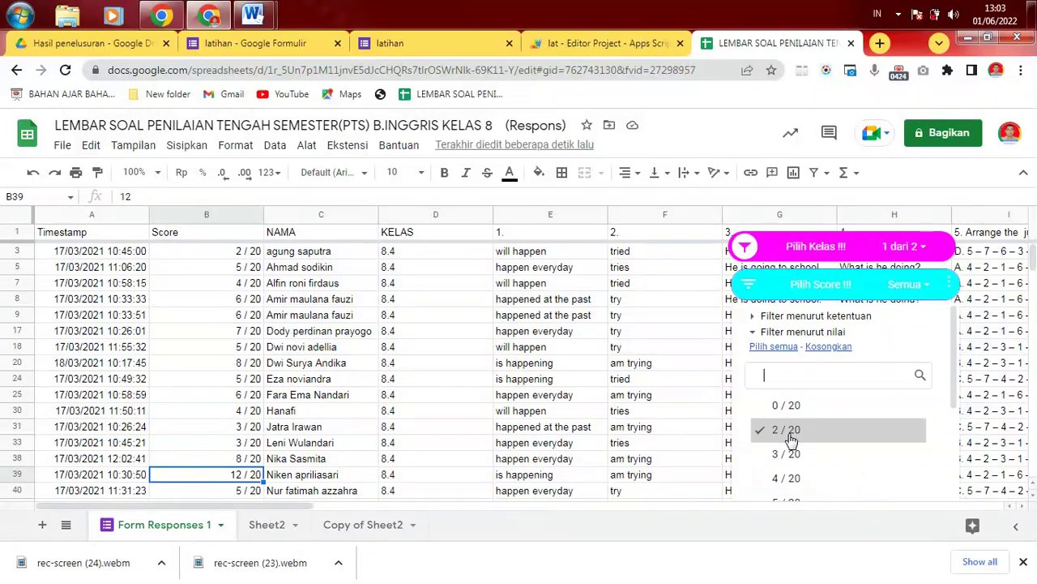
text(12)
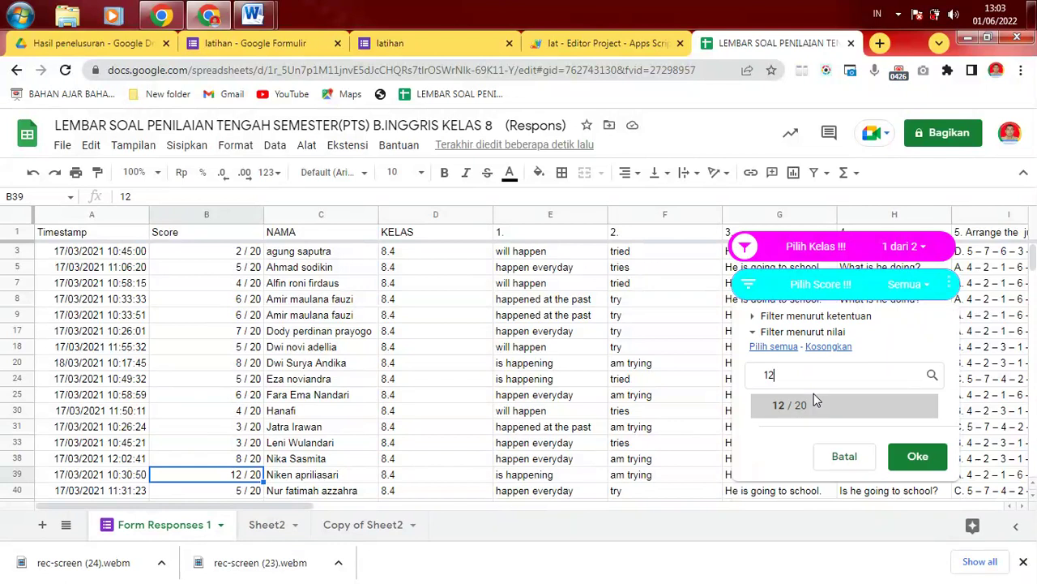
click(793, 407)
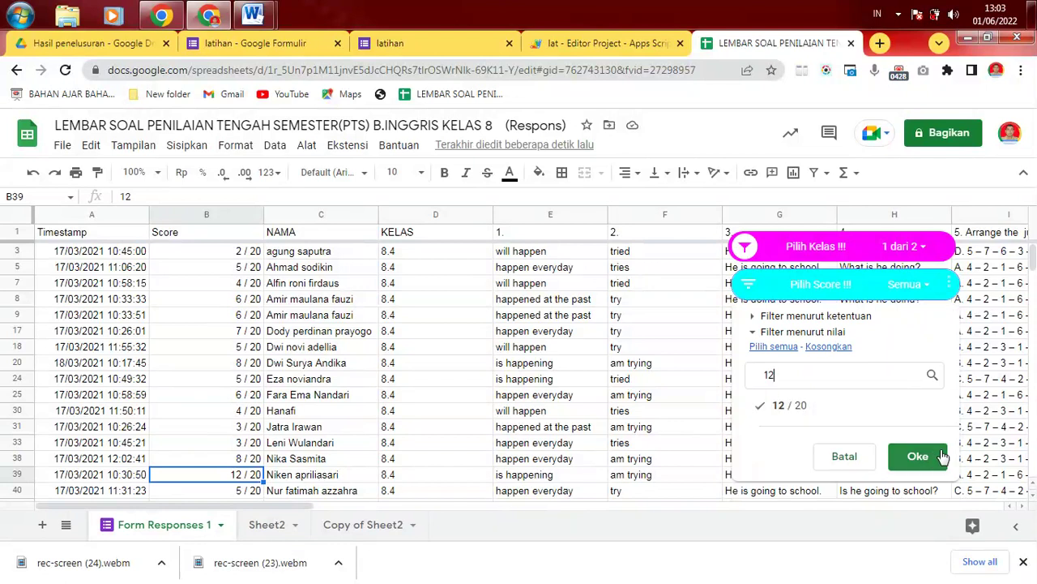
click(907, 460)
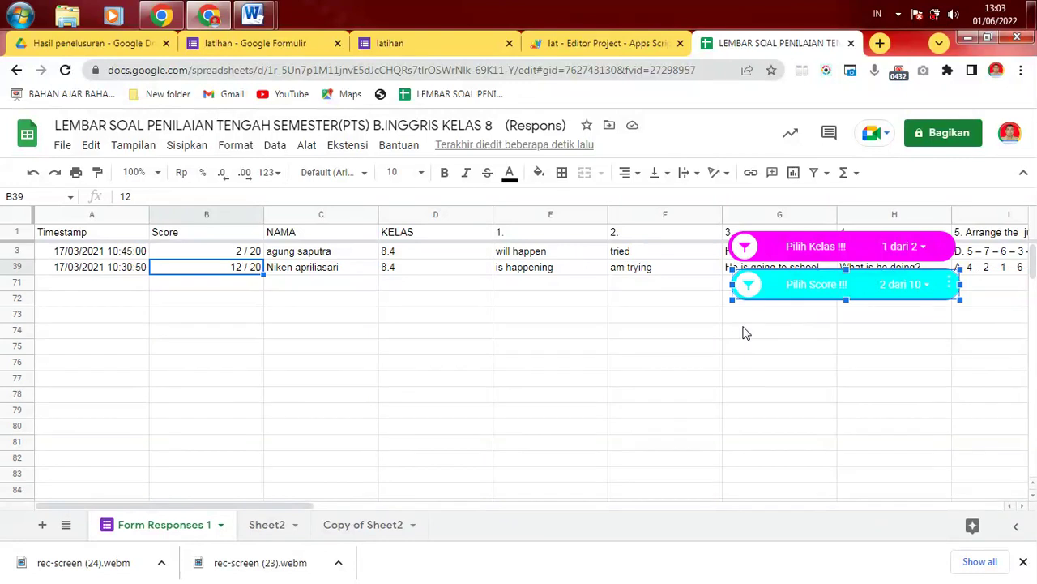
- Deselect 2 / 20 in the score slicer so only 12 / 20 is selected, and apply the filter
click(746, 285)
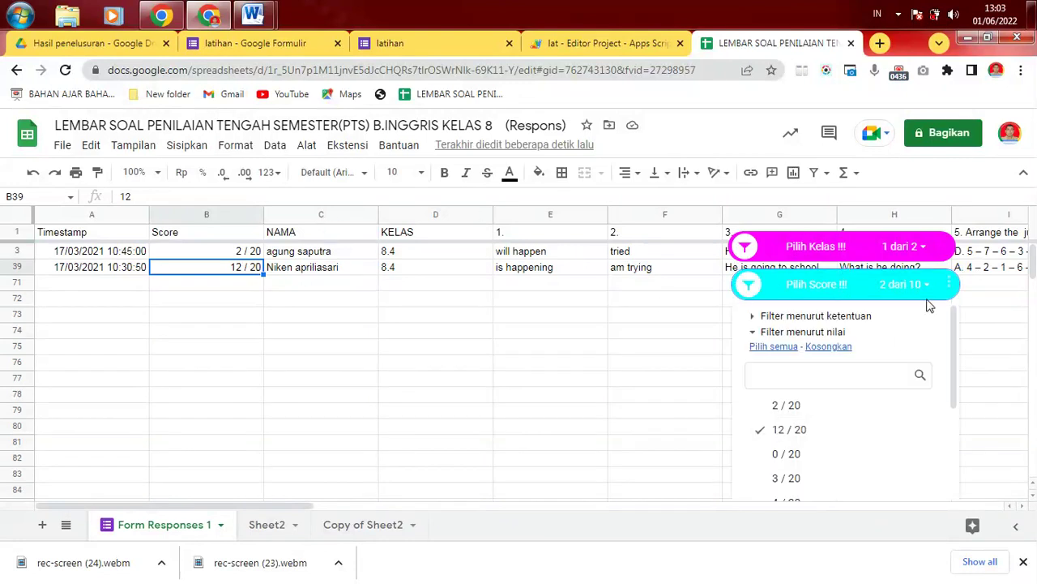
scroll(955, 371, down, 5)
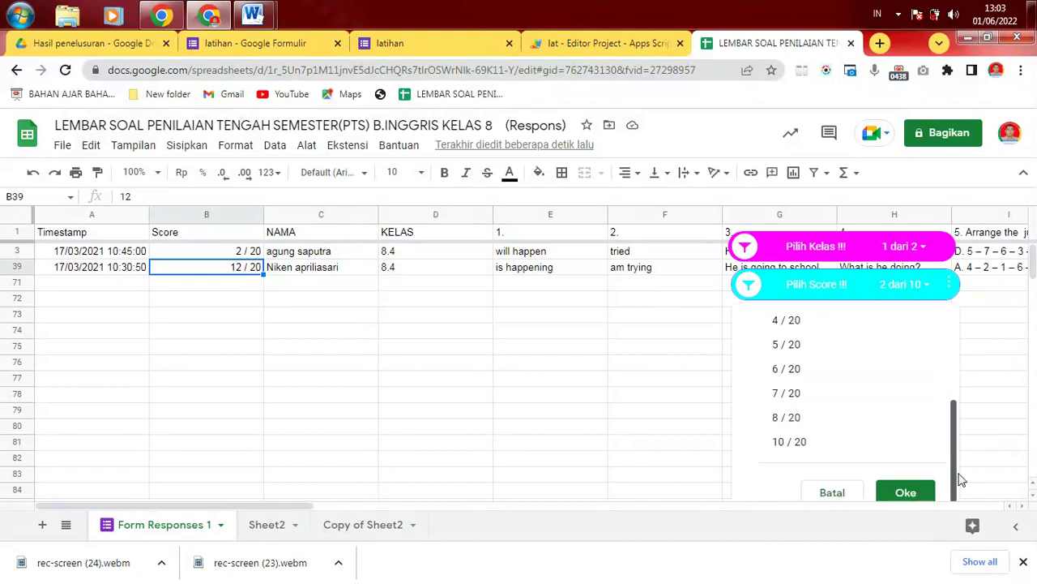
click(900, 488)
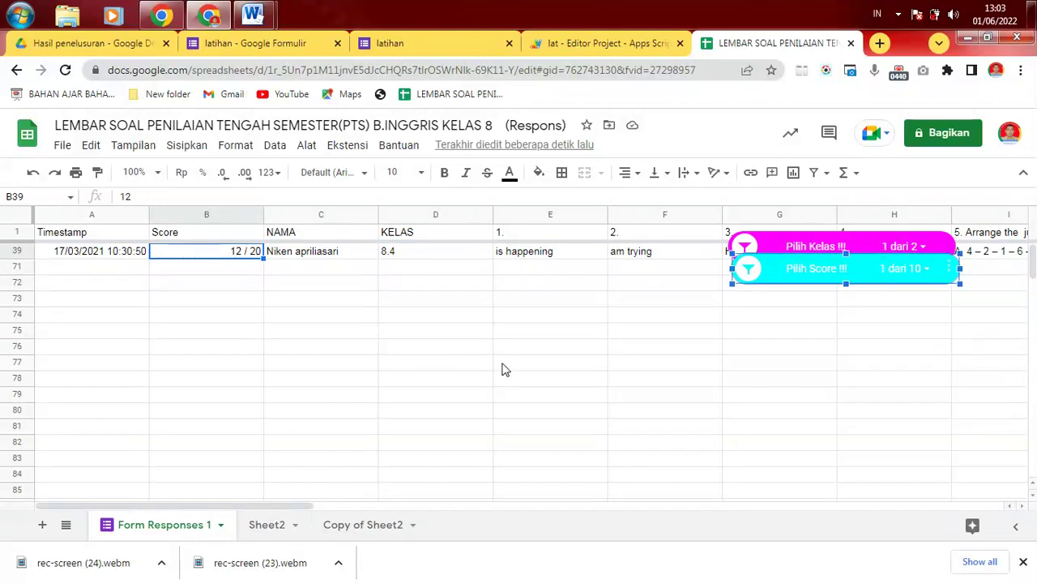
click(210, 305)
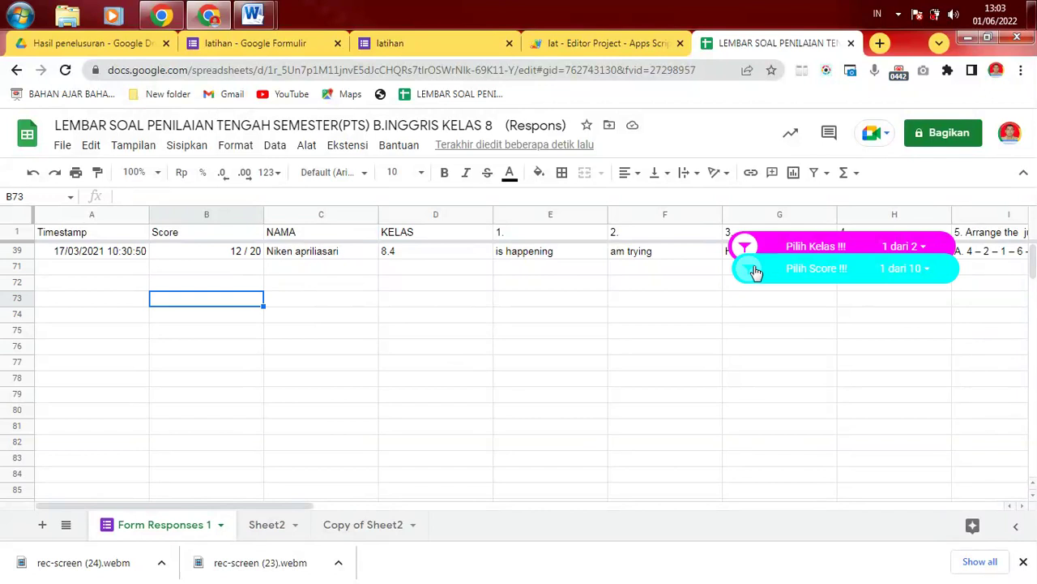
- Change the score slicer's selection to only 4 / 20 and apply the filter
click(747, 268)
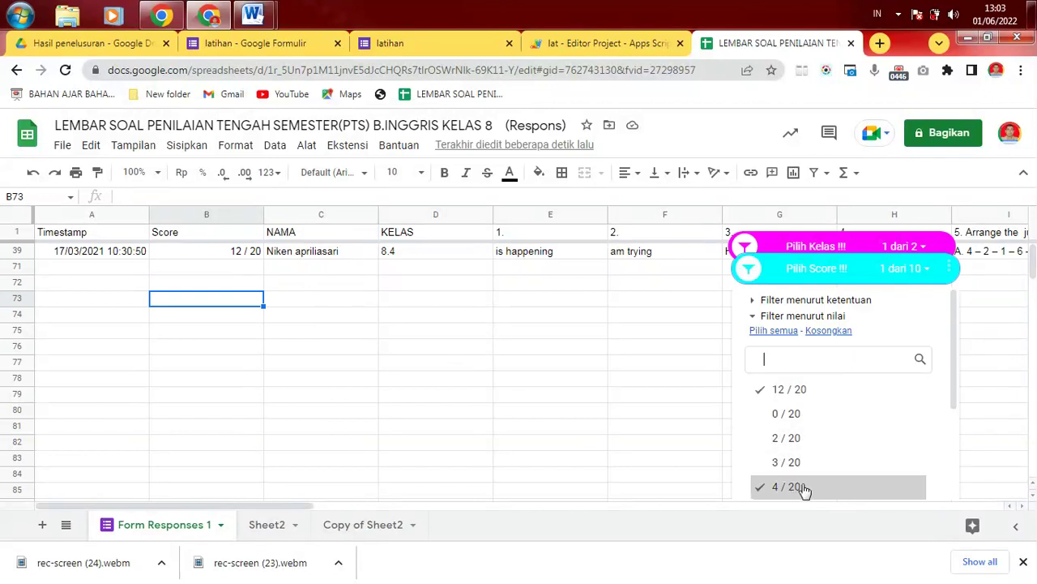
click(762, 391)
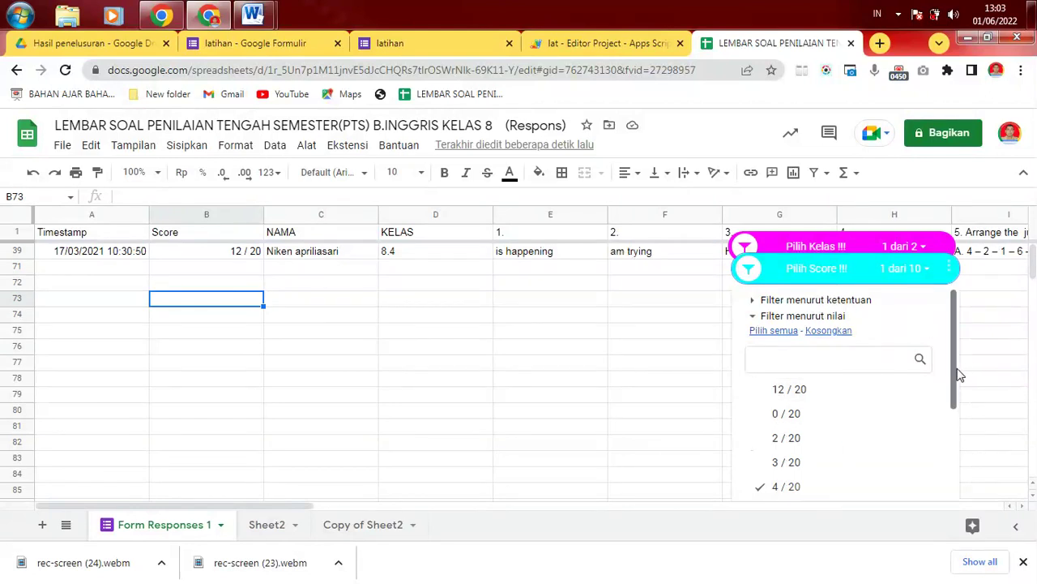
drag(953, 381, 954, 466)
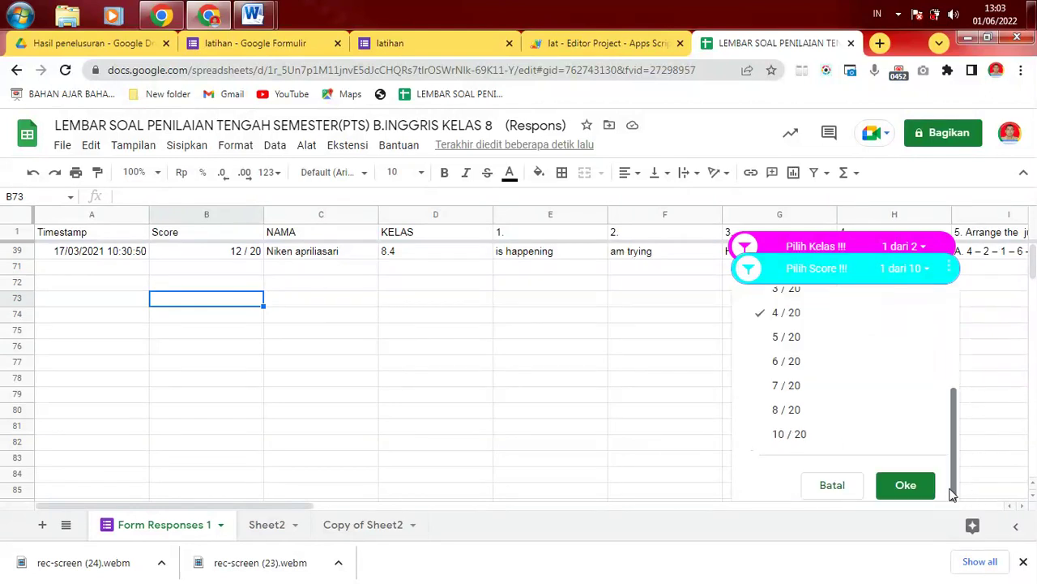
click(904, 485)
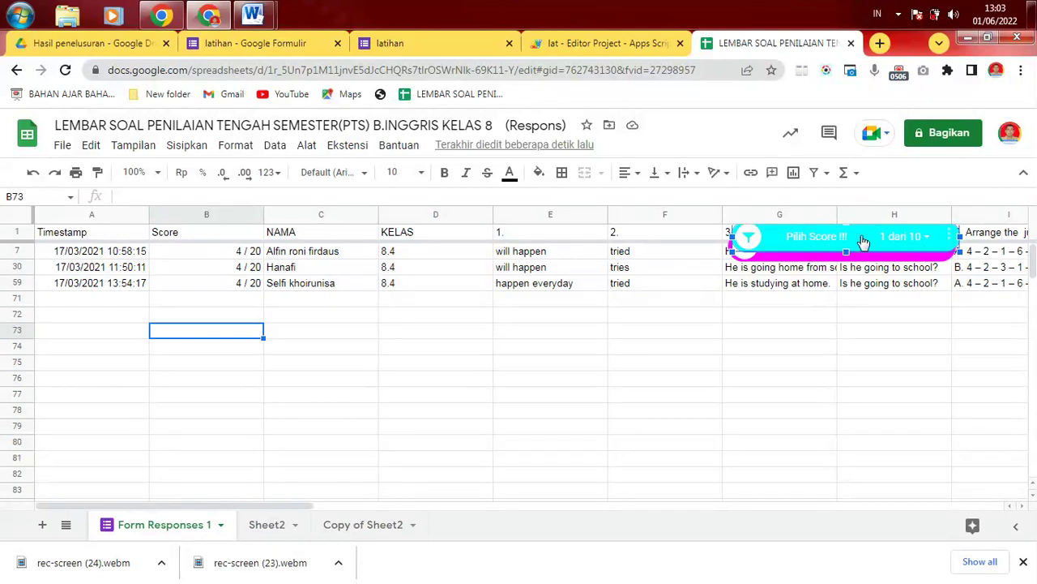
- Switch the class slicer's selection from 8.4 to 8.3, apply it, and position the score slicer just below the class slicer
drag(863, 243, 862, 292)
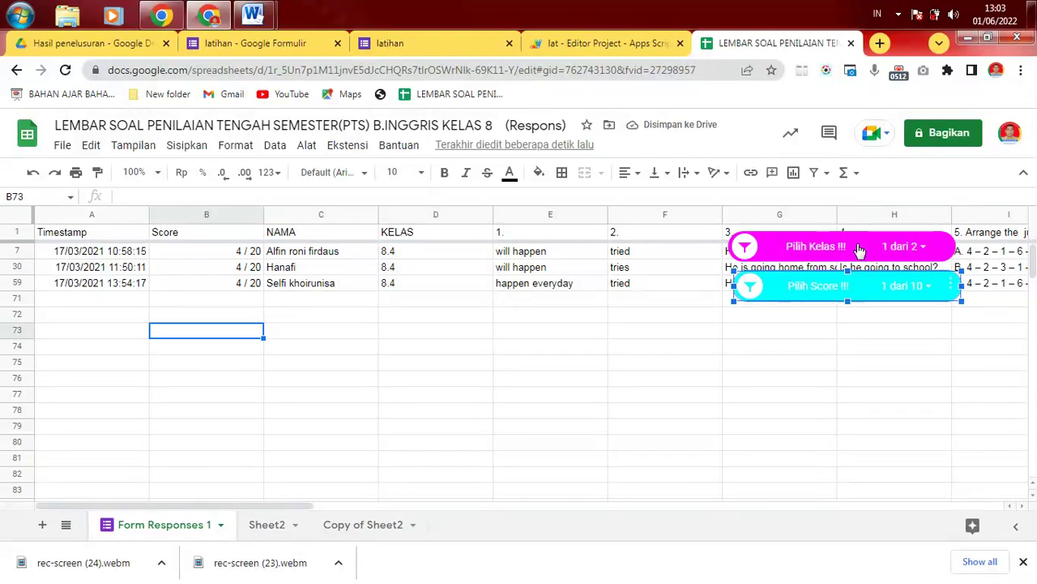
click(740, 249)
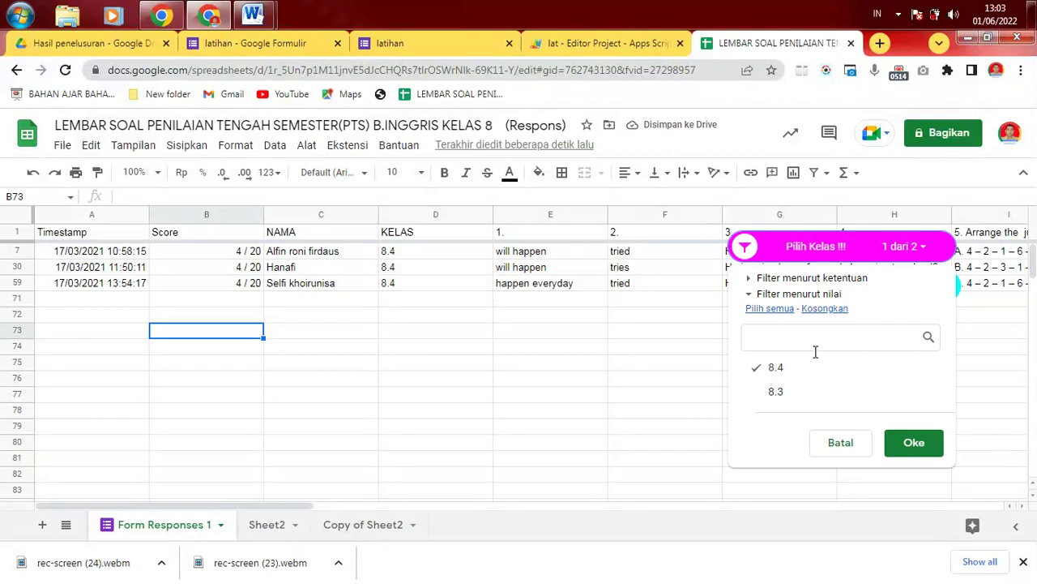
click(758, 370)
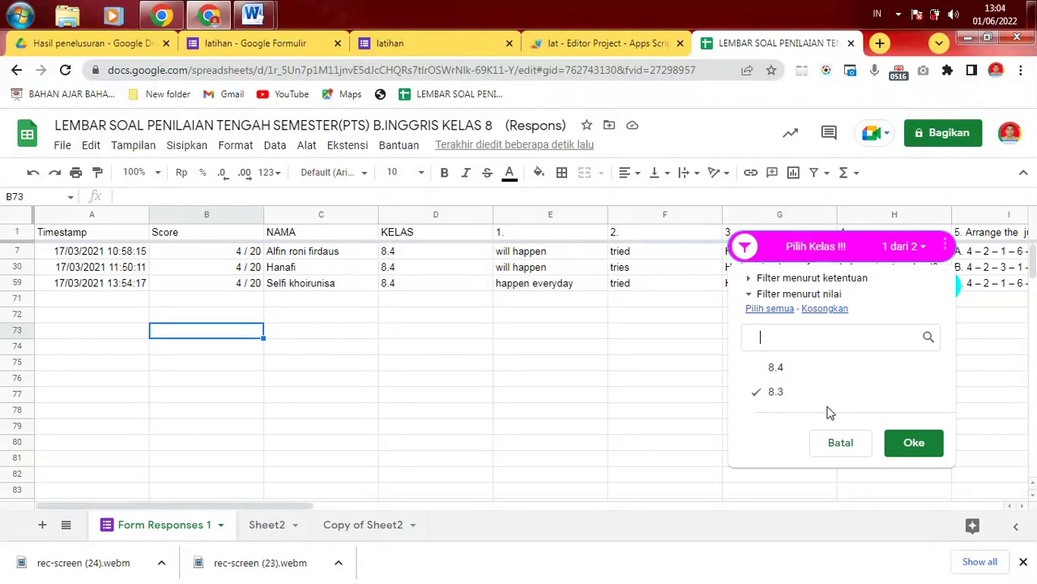
click(909, 445)
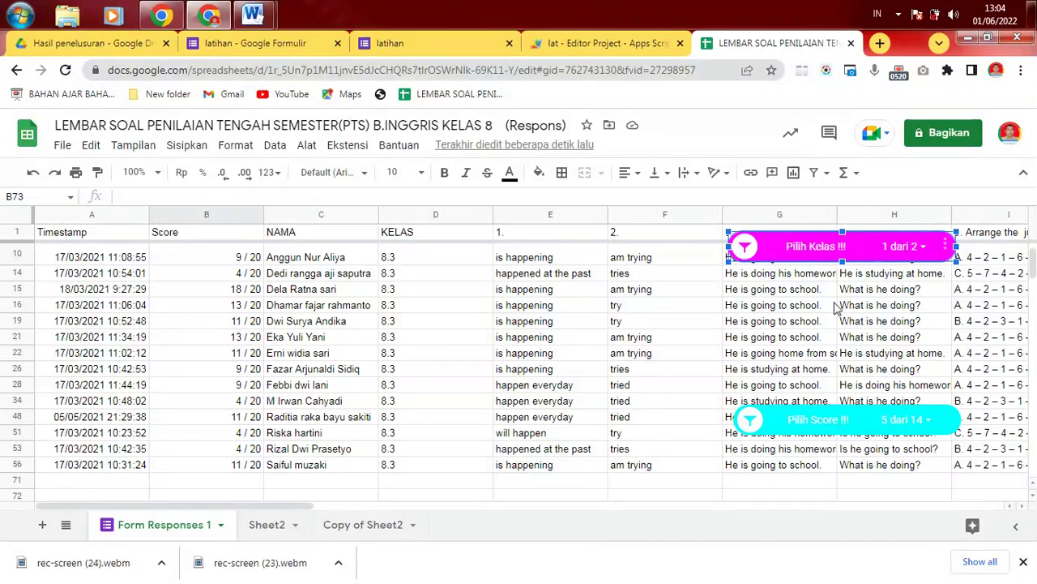
drag(836, 428, 827, 284)
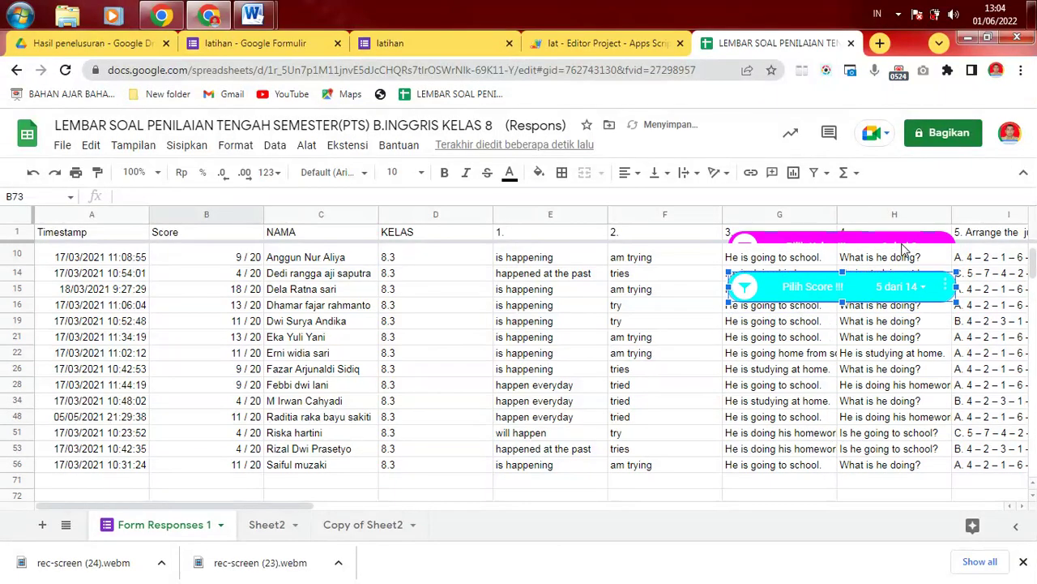
- Clear the score slicer's value selection and look through its list of scores for class 8.3
click(746, 288)
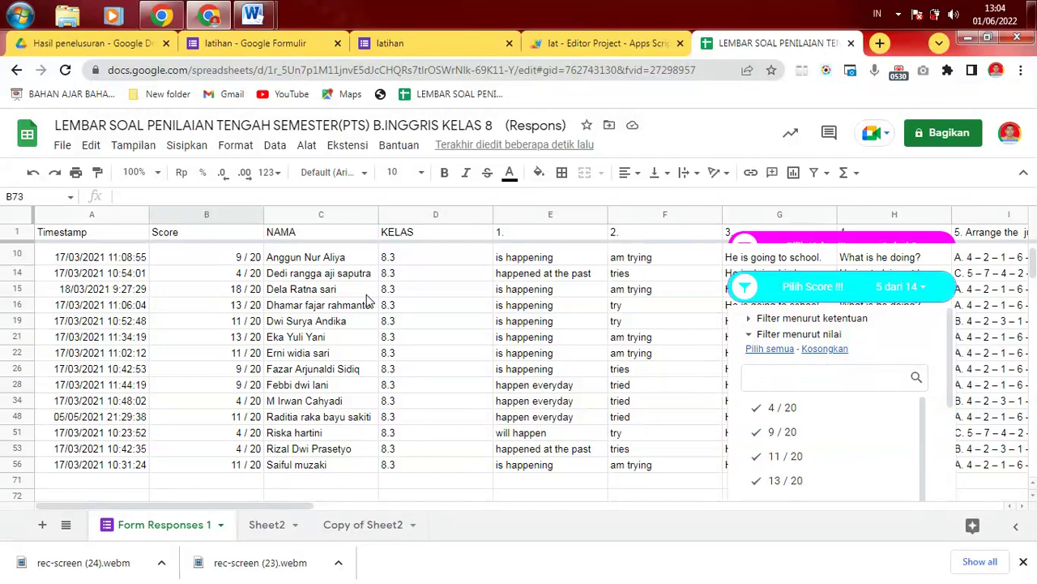
click(453, 403)
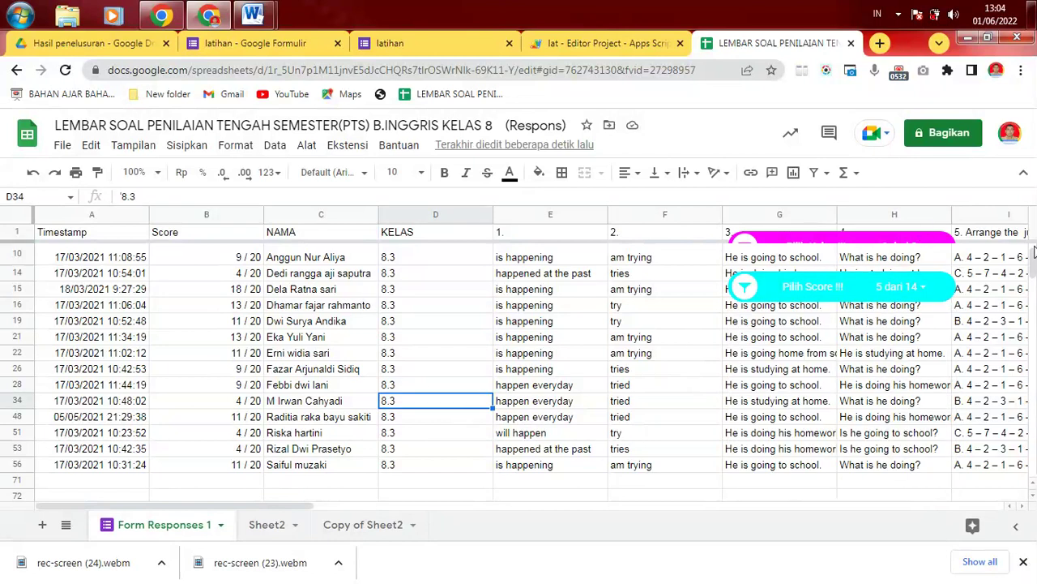
scroll(883, 283, up, 2)
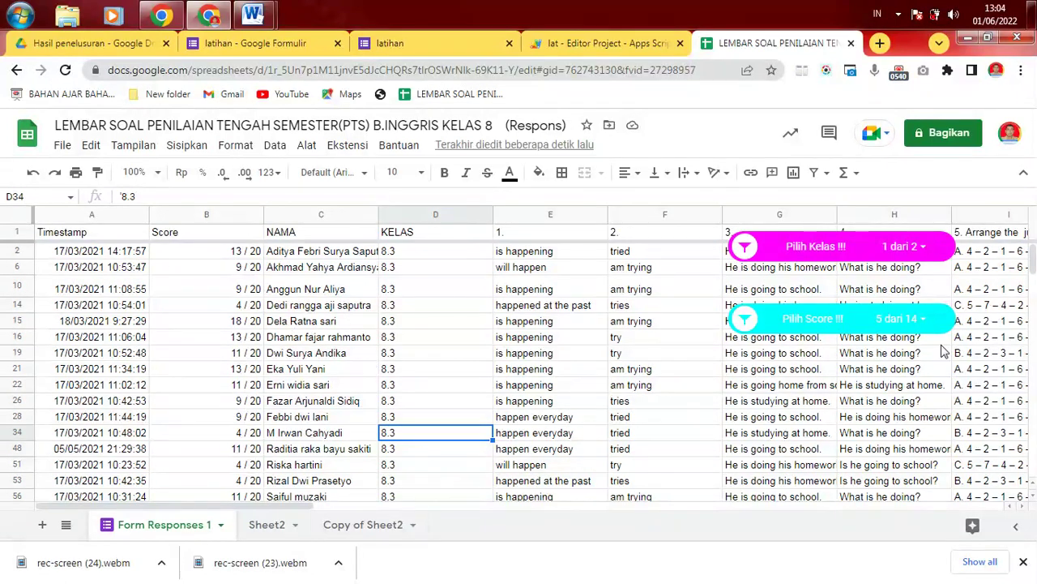
drag(1032, 258, 1034, 212)
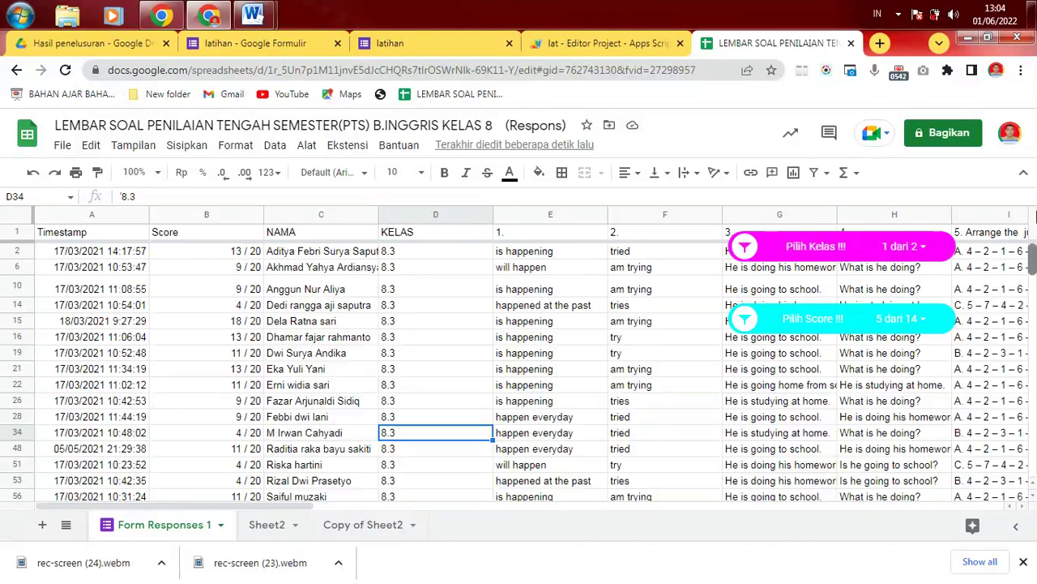
click(743, 321)
click(814, 381)
drag(921, 448, 933, 527)
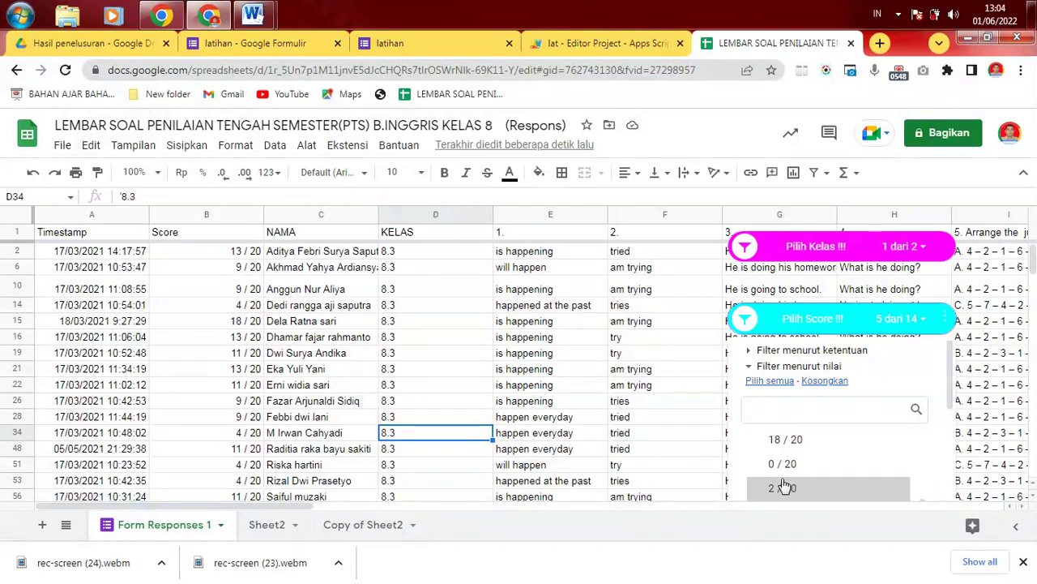
drag(957, 384, 979, 468)
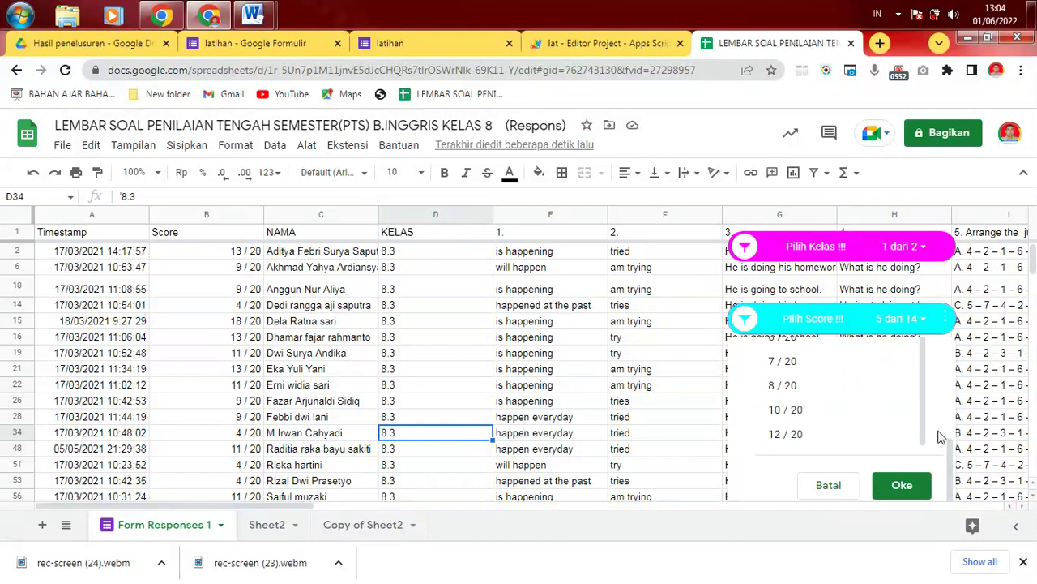
scroll(929, 454, up, 5)
drag(953, 381, 958, 470)
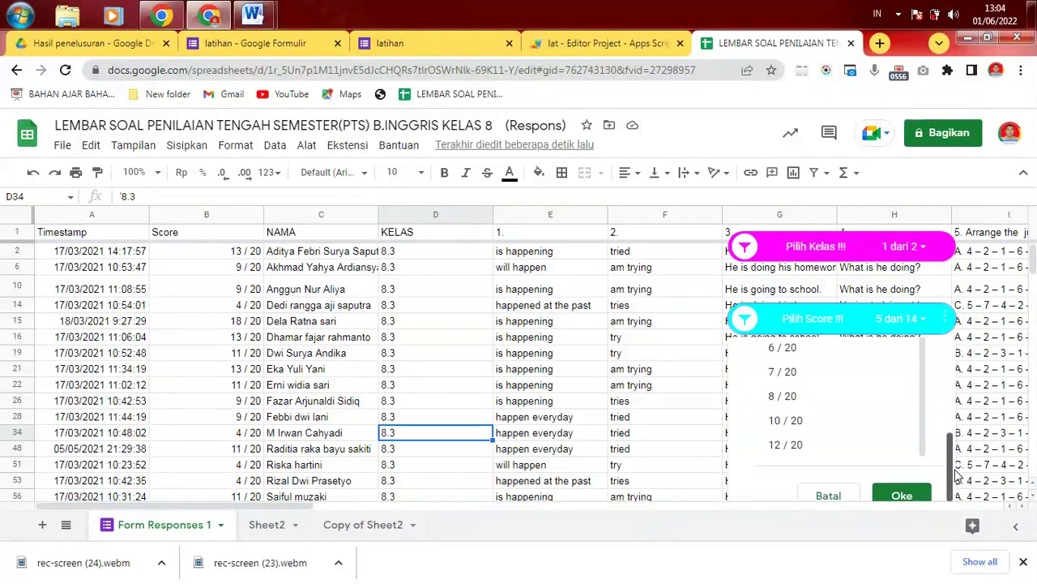
scroll(924, 466, down, 2)
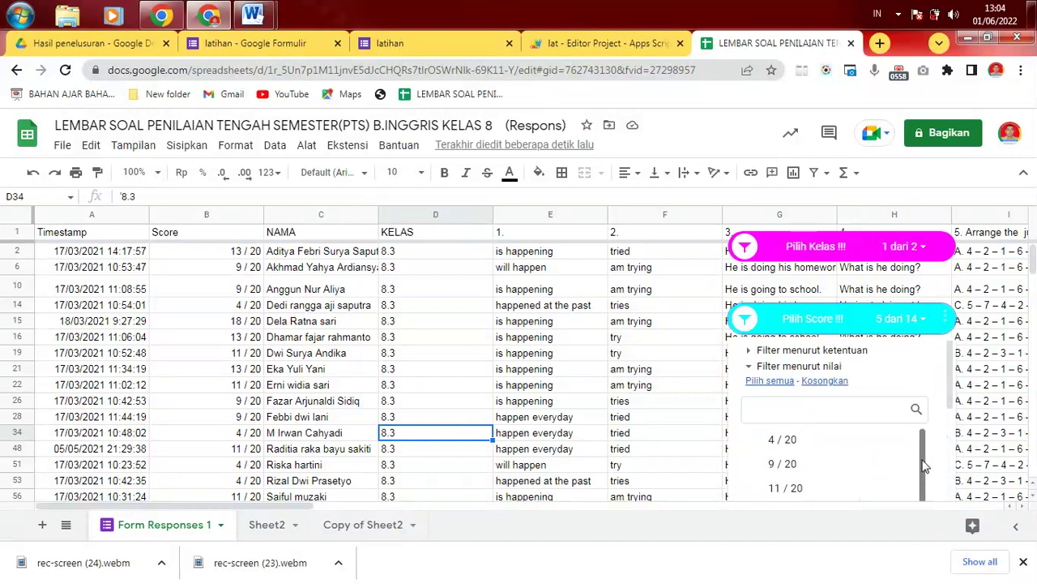
scroll(922, 499, up, 3)
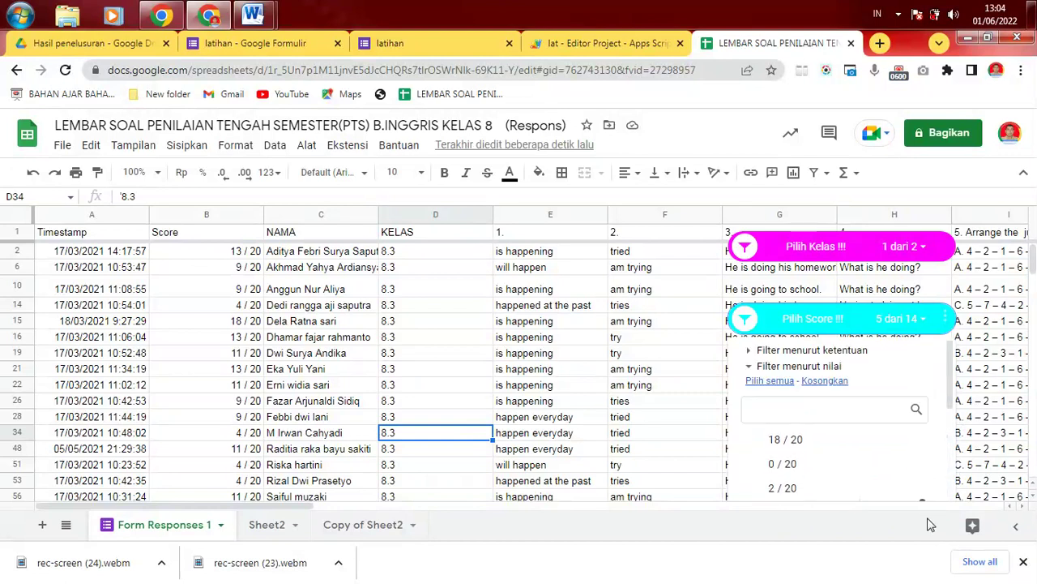
- Search the score slicer's values for 13, apply the filter with only 13 / 20 selected, and check the names in the filtered rows
click(796, 401)
text(13)
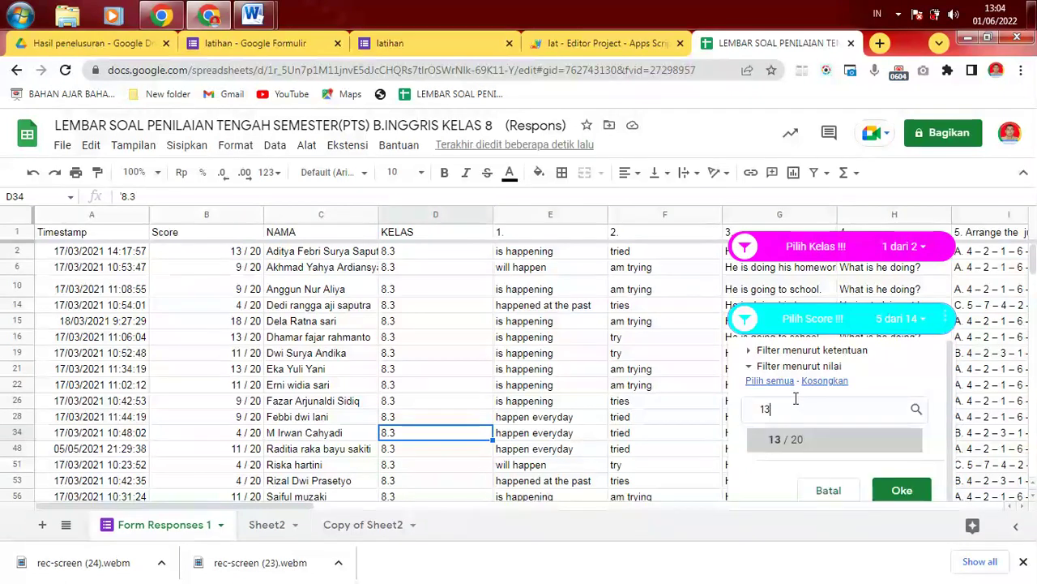
click(814, 444)
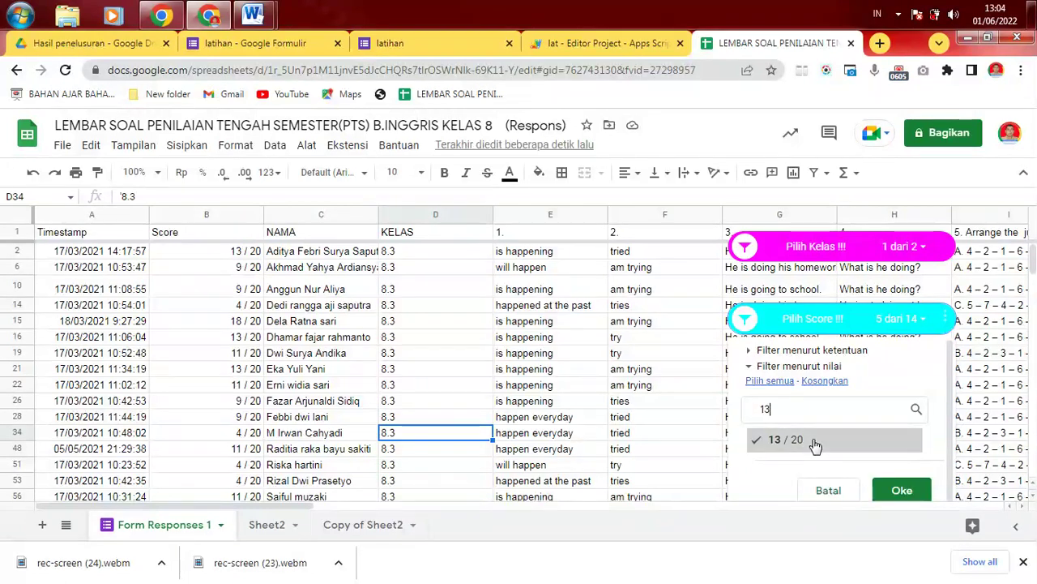
click(892, 491)
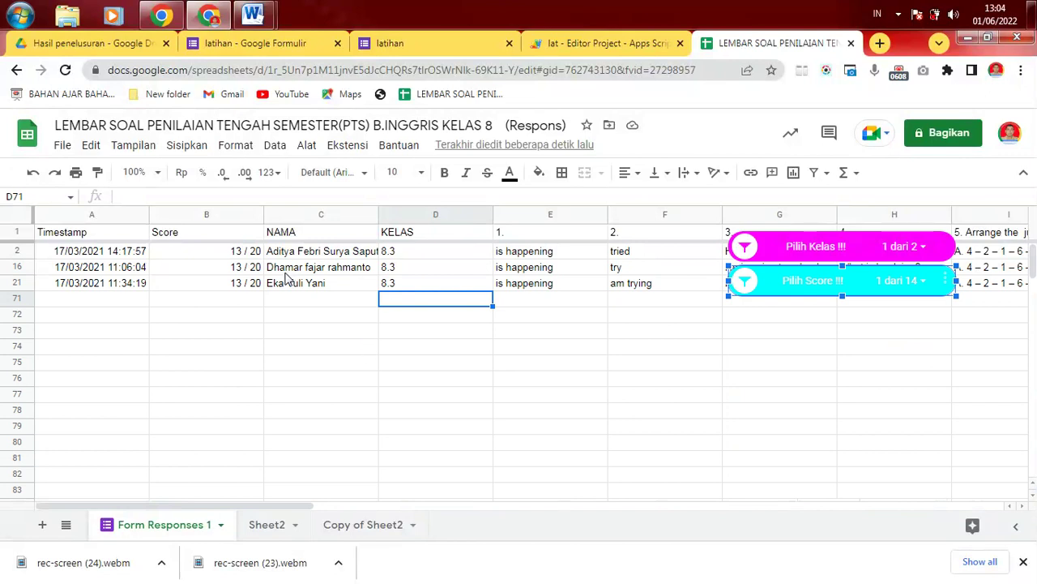
click(307, 254)
click(298, 268)
click(300, 284)
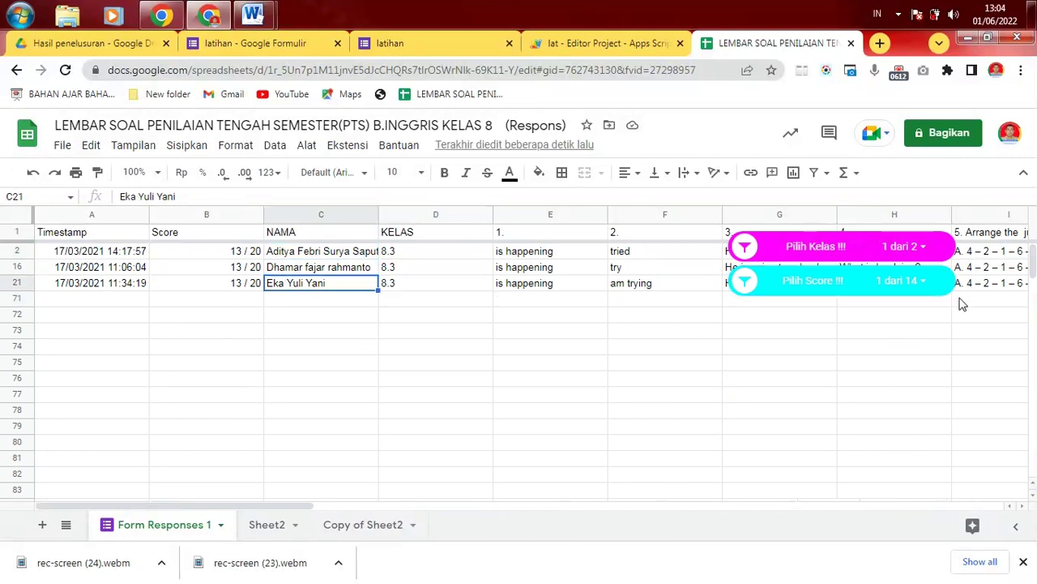